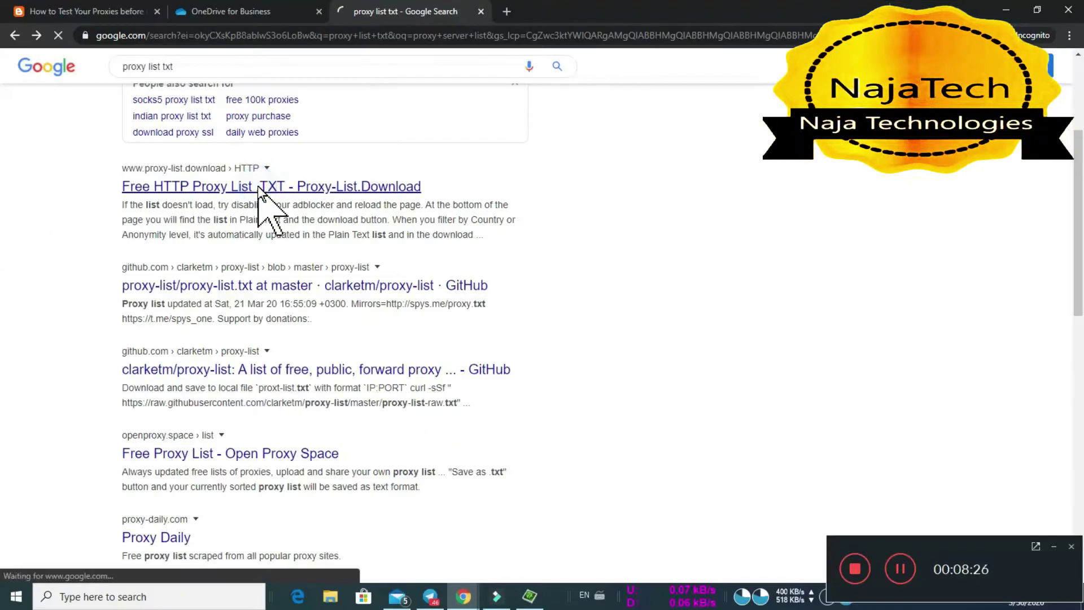
Open the Free HTTP Proxy List .TXT page from Proxy-List.Download and go to its plain-text list section.
left_click(259, 186)
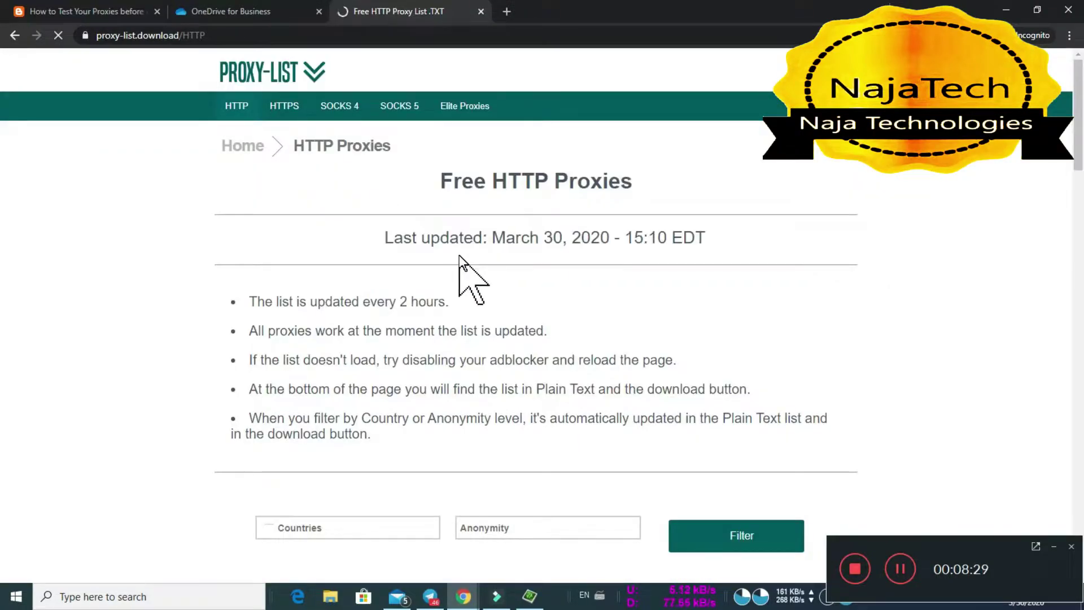
scroll(460, 262, "down", 8)
scroll(498, 290, "down", 20)
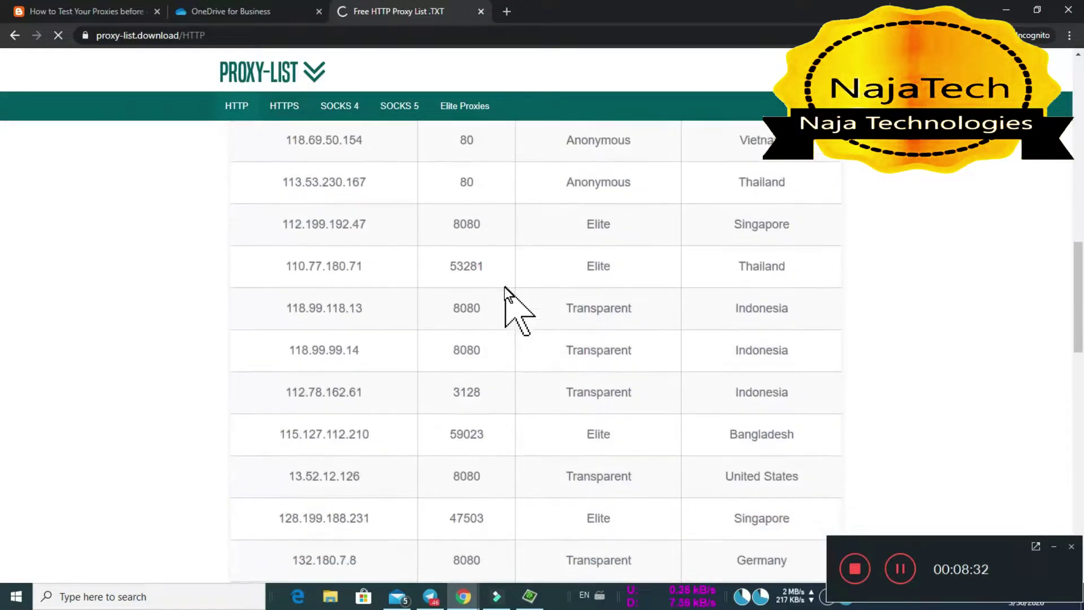
scroll(525, 308, "down", 2)
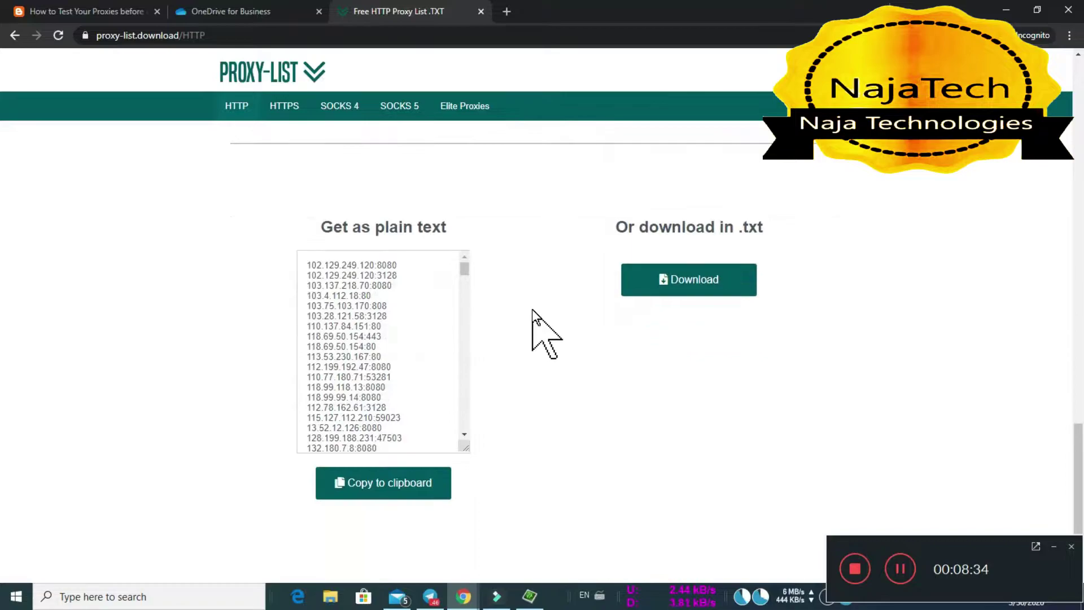
scroll(558, 296, "up", 1)
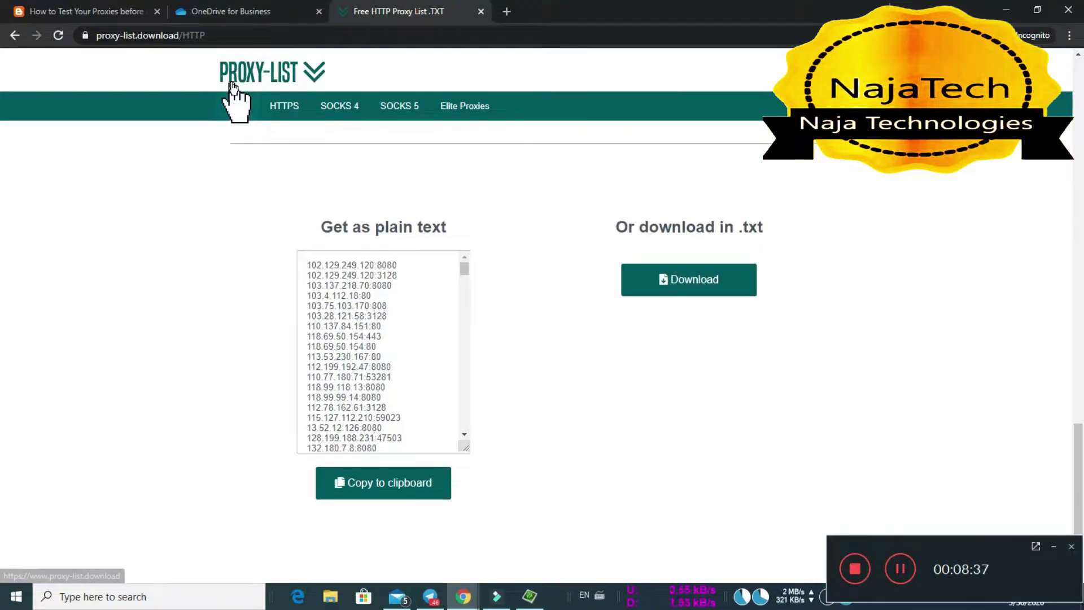
double_click(384, 231)
left_click(465, 242)
left_click(766, 229)
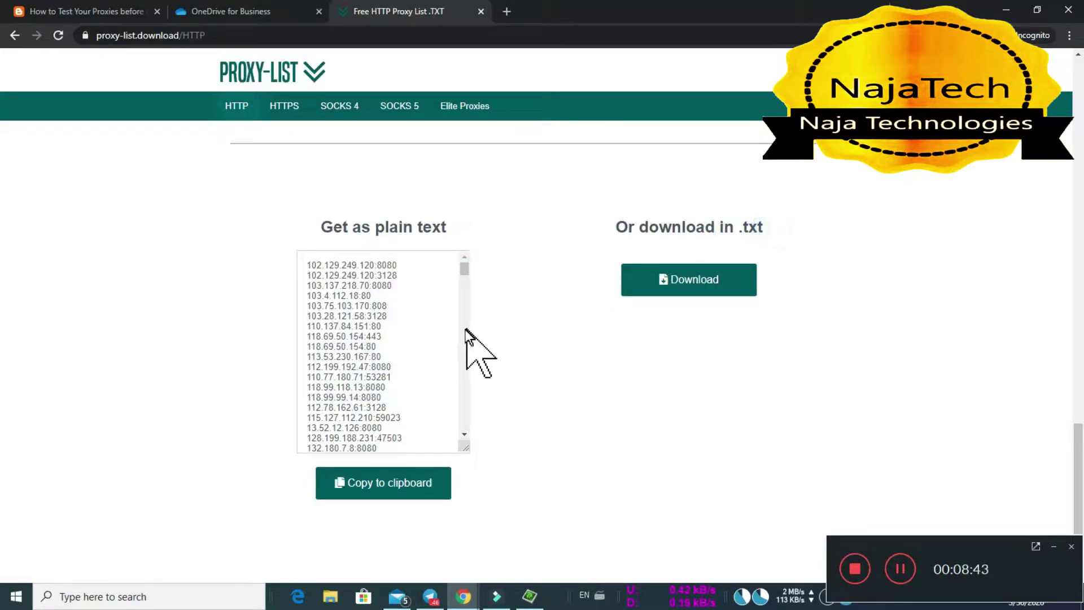
Copy the entire plain-text HTTP proxy list to the clipboard, dismissing the page's alert.
scroll(323, 295, "up", 4)
scroll(399, 346, "down", 5)
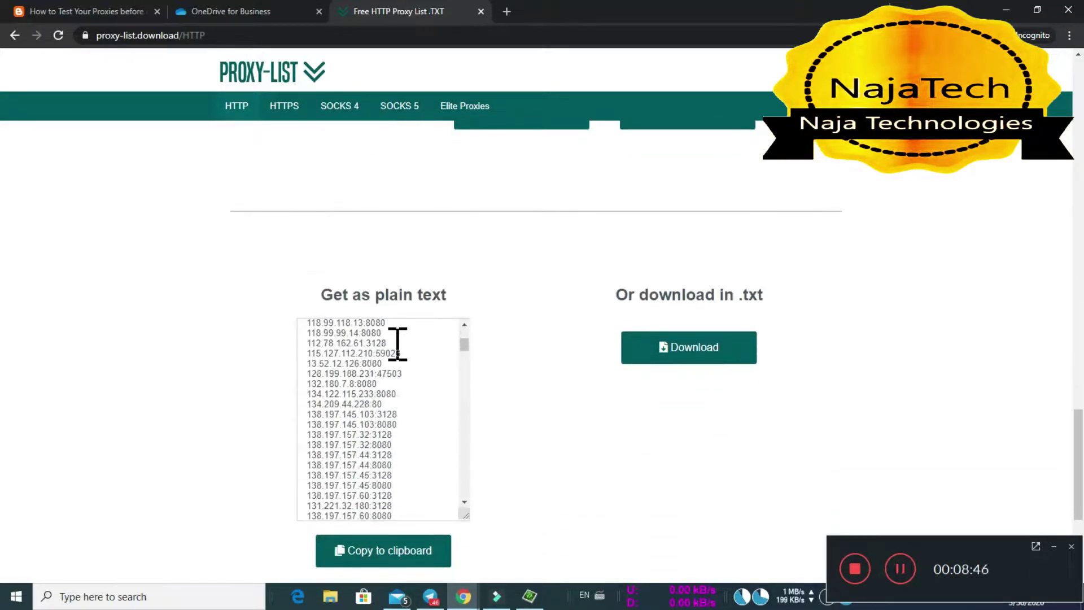
scroll(512, 333, "down", 2)
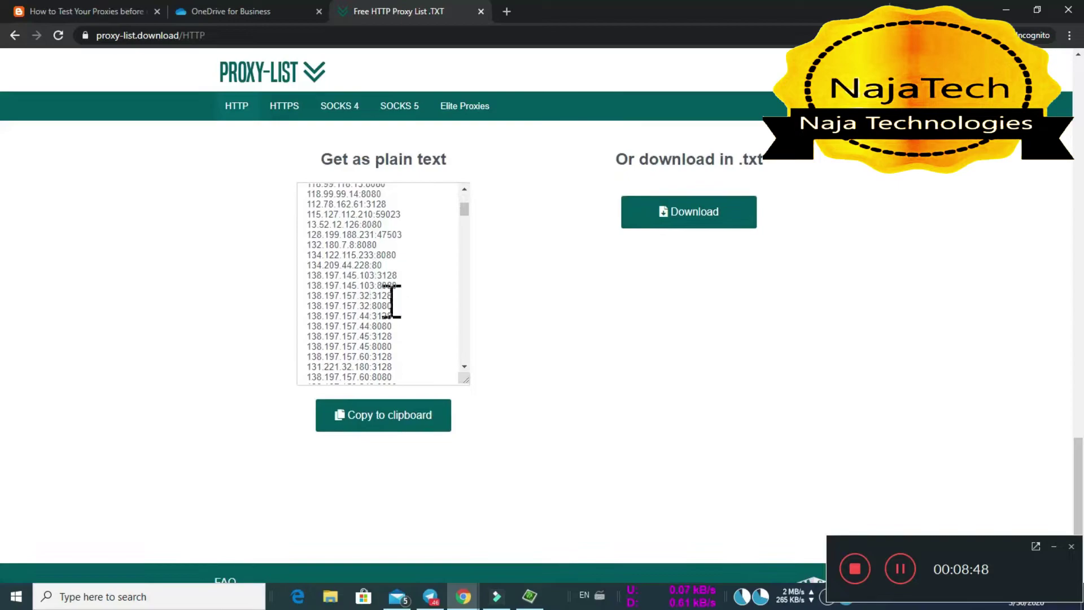
left_click(312, 275)
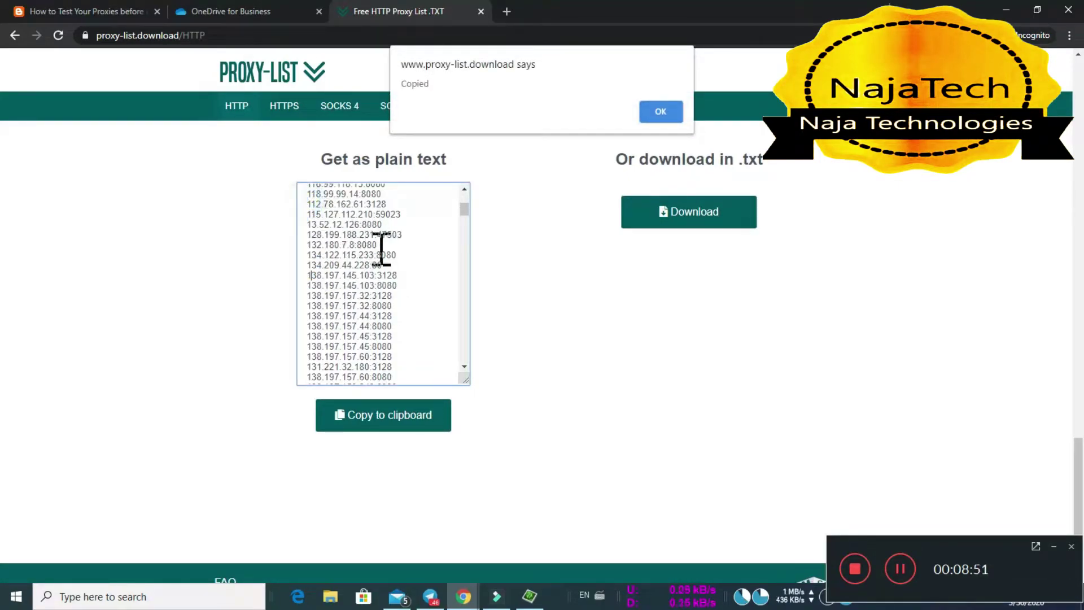
left_click(368, 294)
left_click(344, 334)
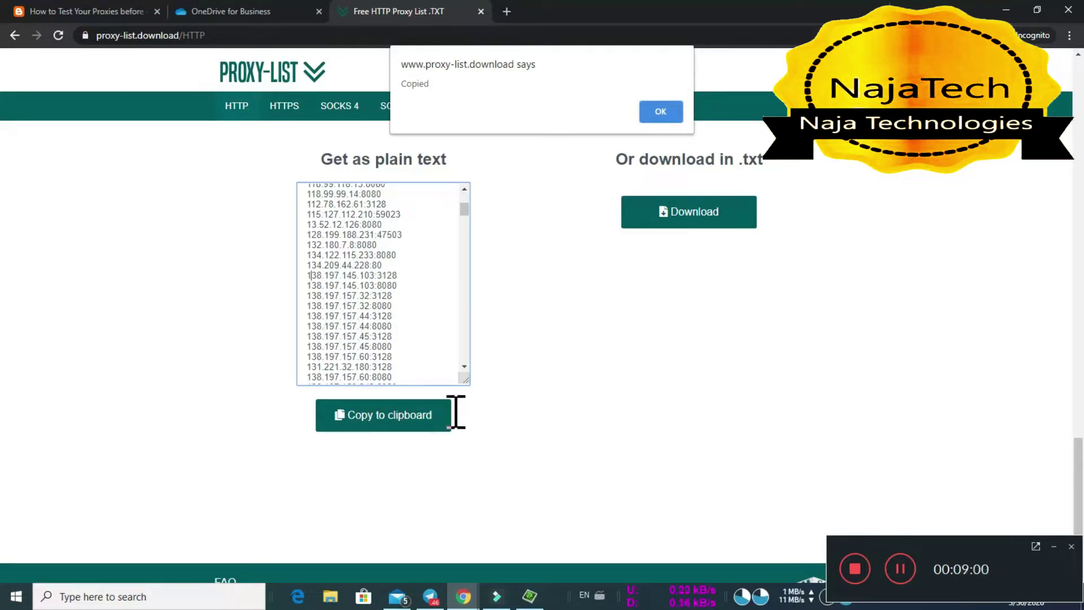
left_click(654, 118)
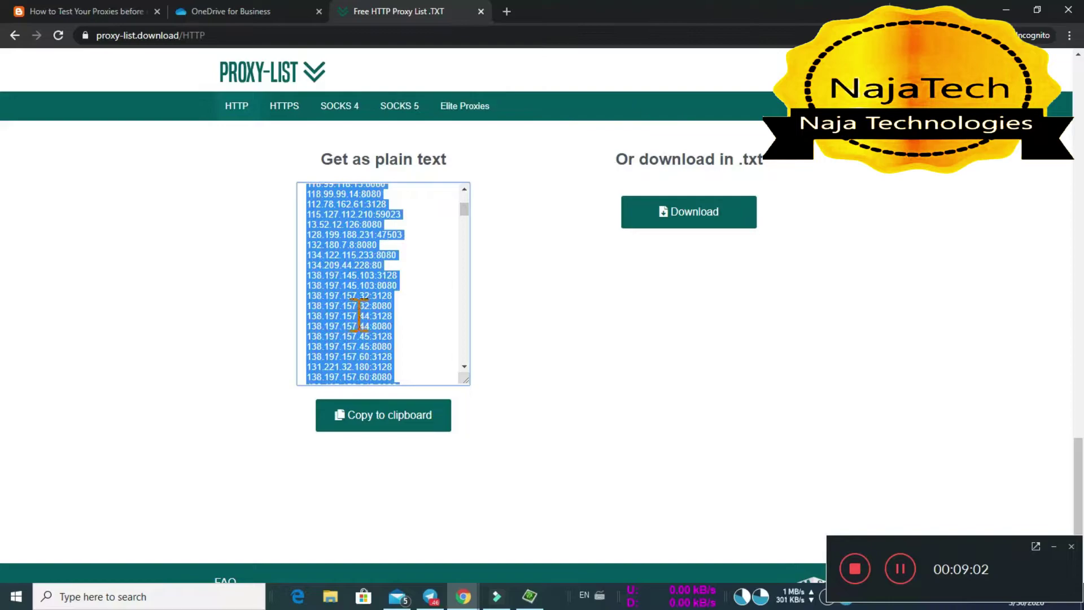
right_click(336, 285)
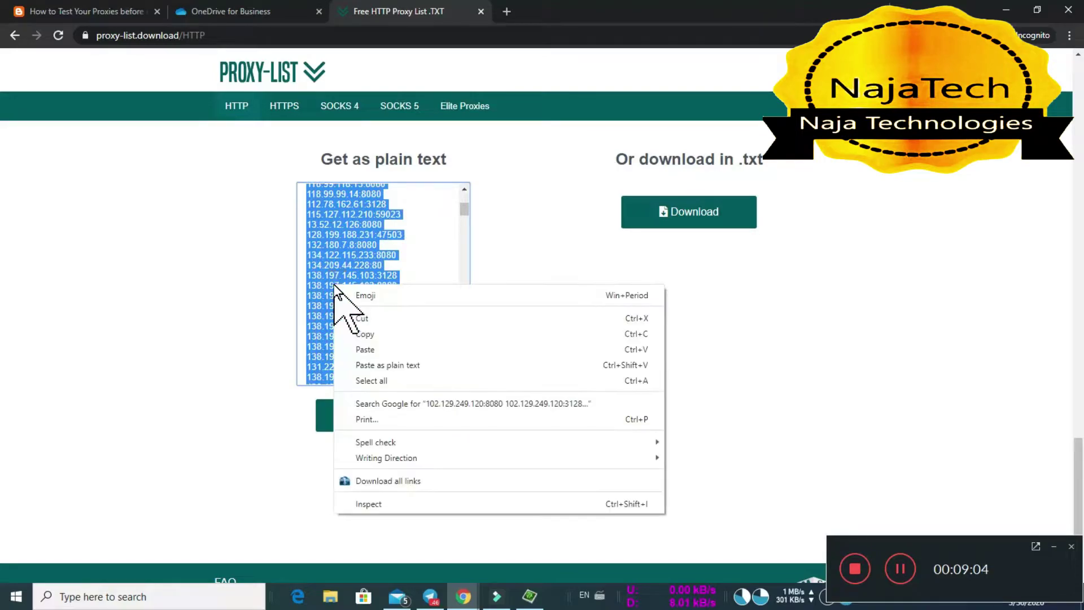
left_click(376, 334)
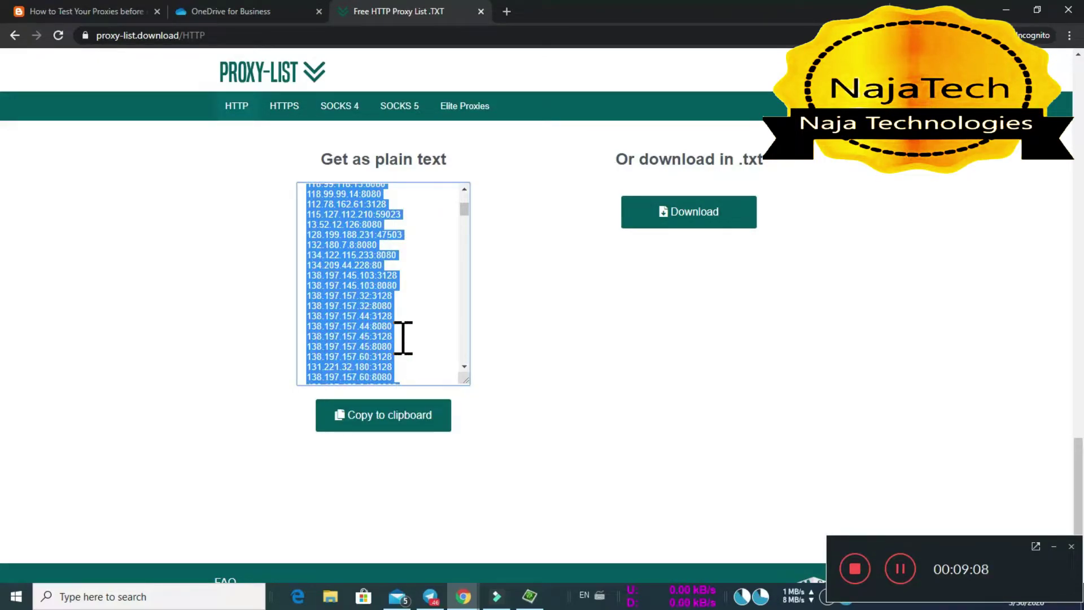
Minimize the open browser and Elite Proxy Switcher windows and create a new text document on the desktop.
left_click(1010, 11)
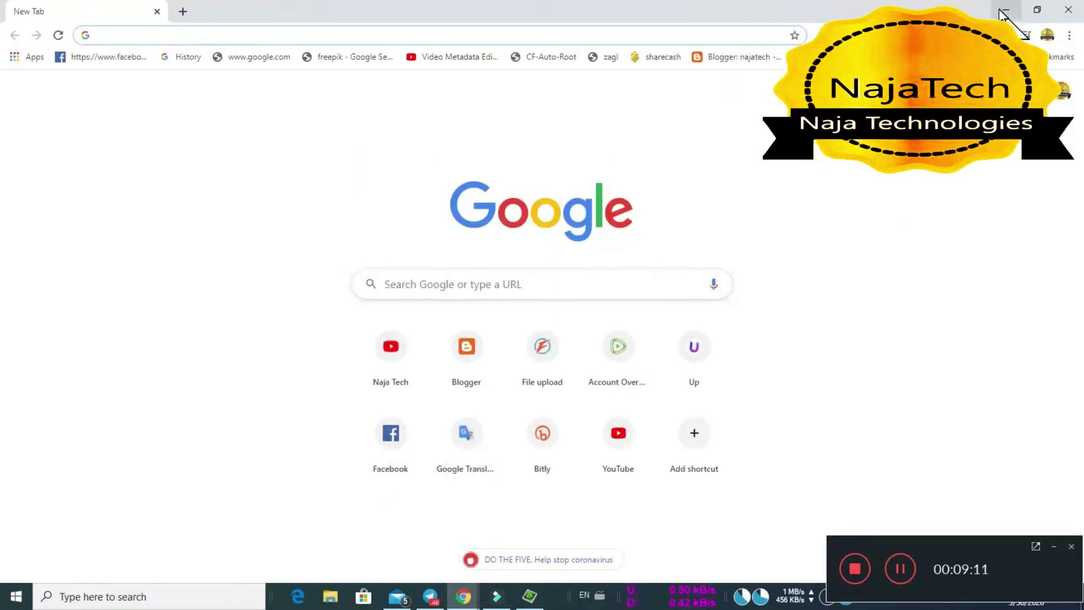
left_click(1004, 12)
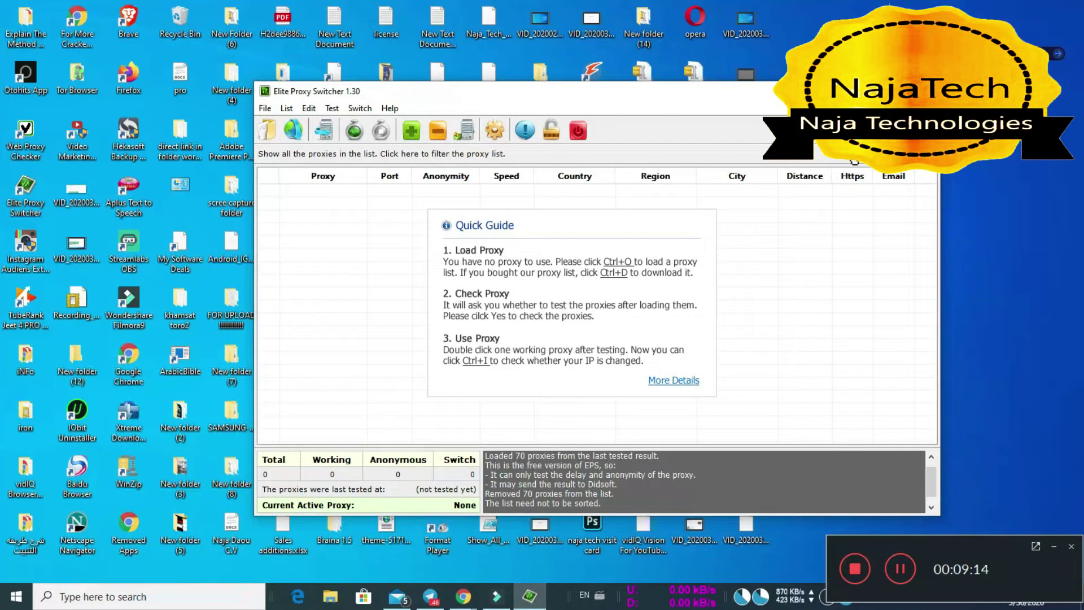
left_click(876, 91)
right_click(827, 254)
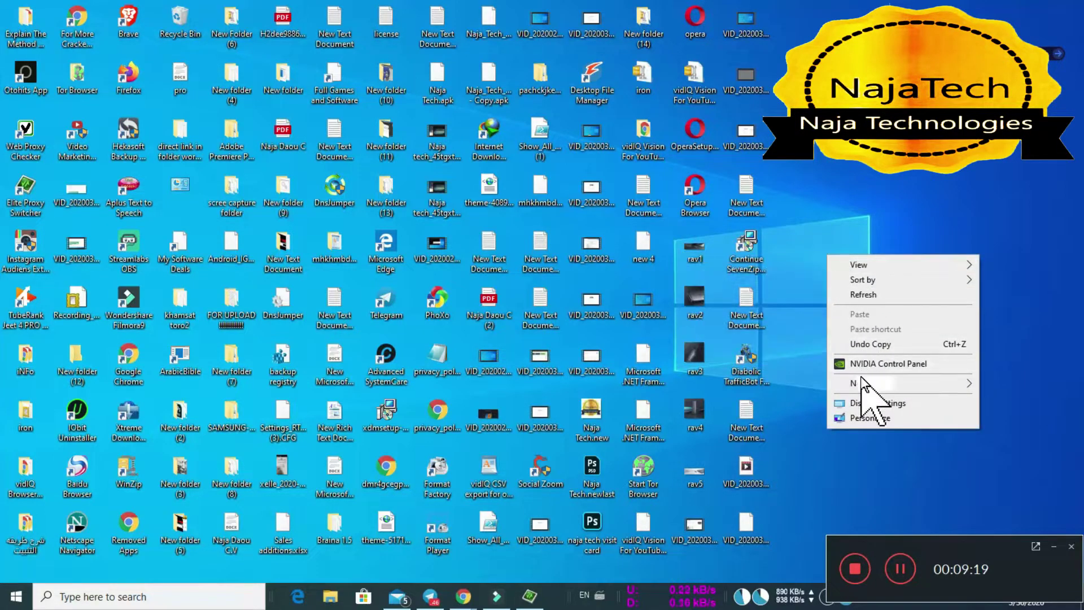
mouse_move(861, 384)
left_click(750, 433)
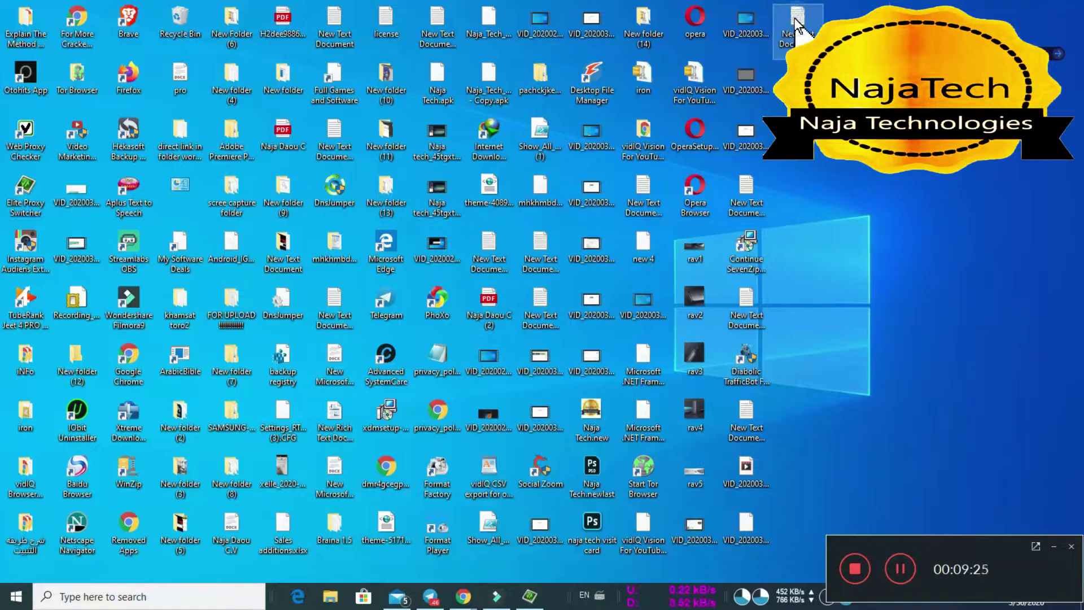
Open New Text Document (12) in Notepad, paste the copied proxy list and review its entries.
double_click(798, 26)
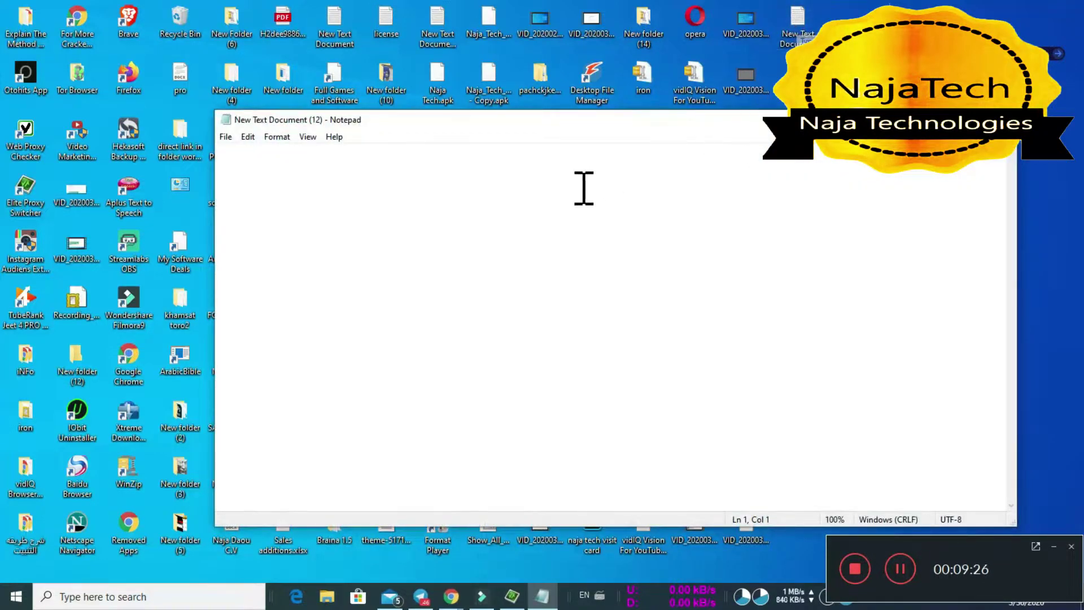
right_click(280, 182)
left_click(310, 236)
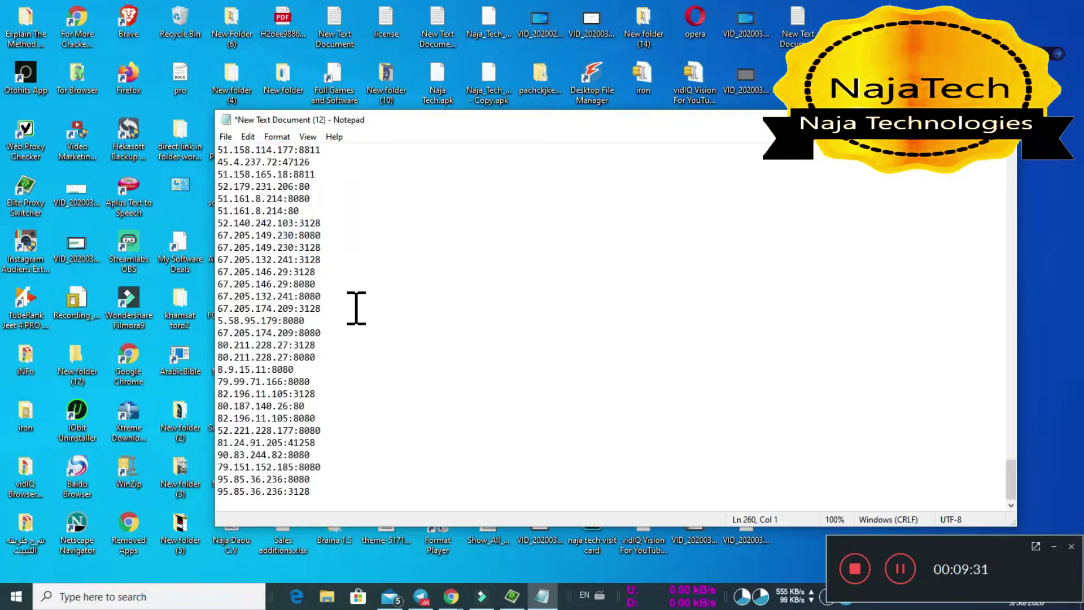
scroll(385, 339, "up", 20)
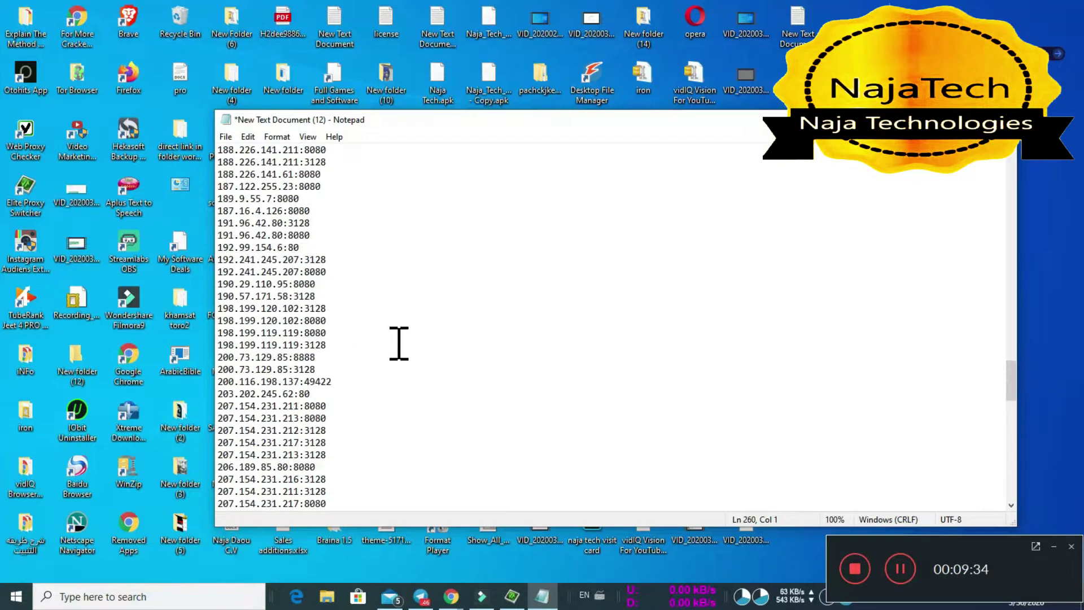
scroll(426, 346, "up", 20)
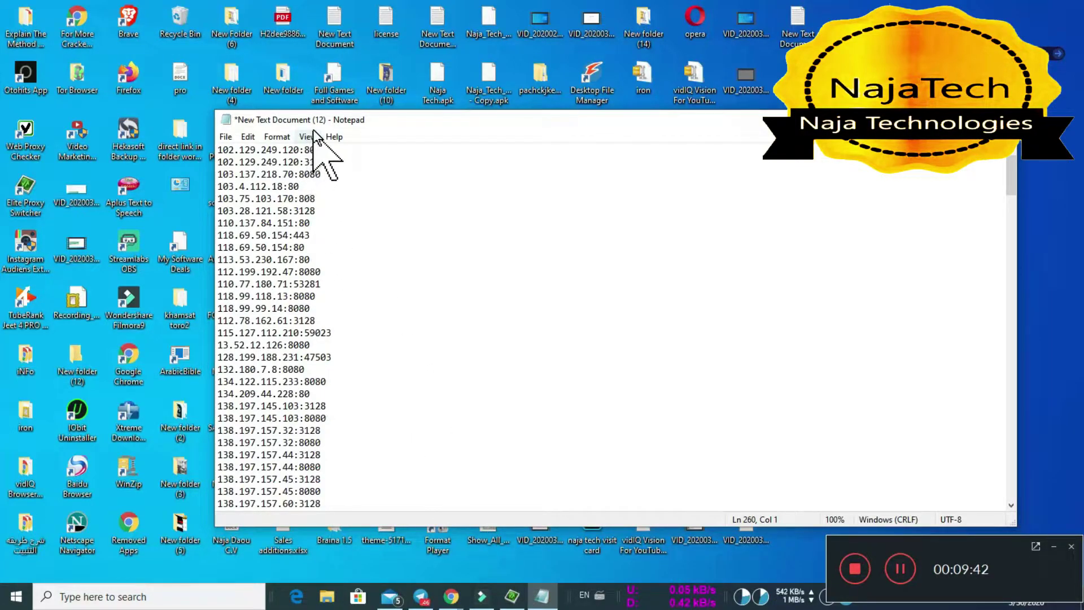
left_click(518, 235)
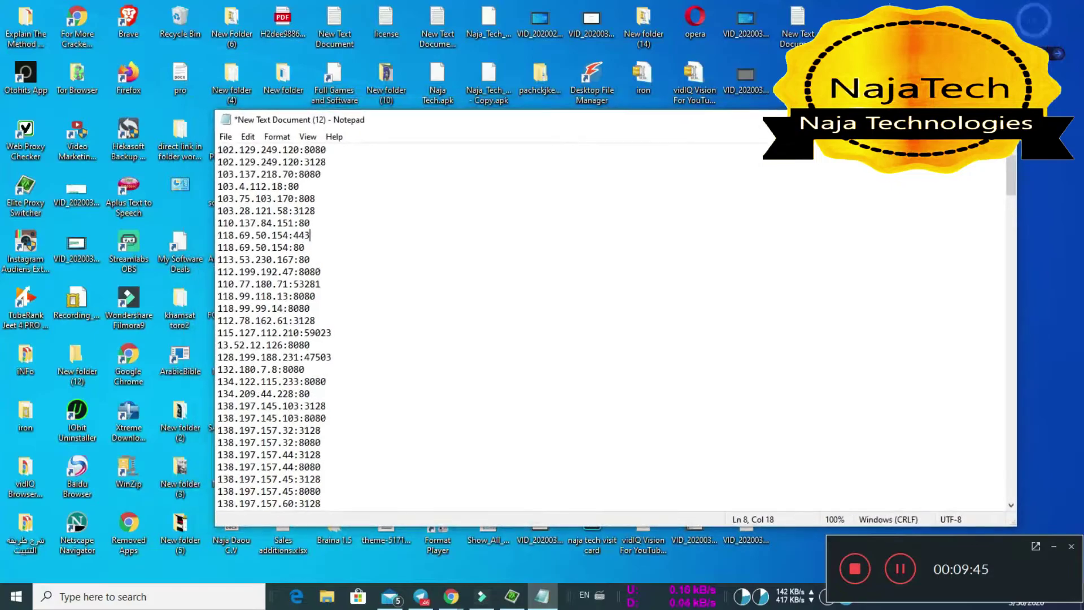
Switch to Elite Proxy Switcher and try to load New Text Document (12) from the desktop as the proxy list.
left_click(512, 595)
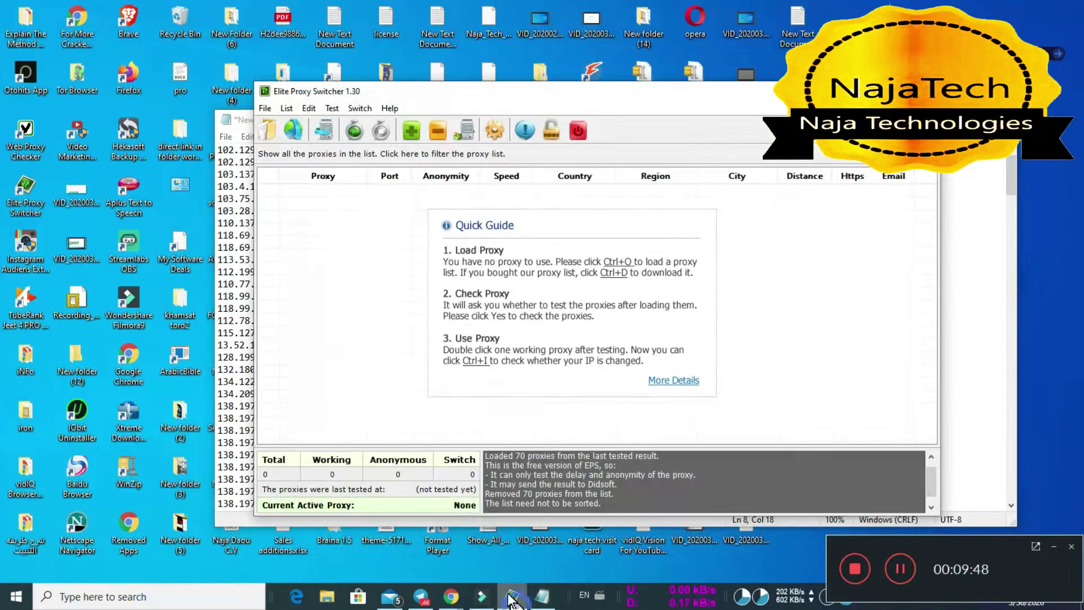
left_click(265, 109)
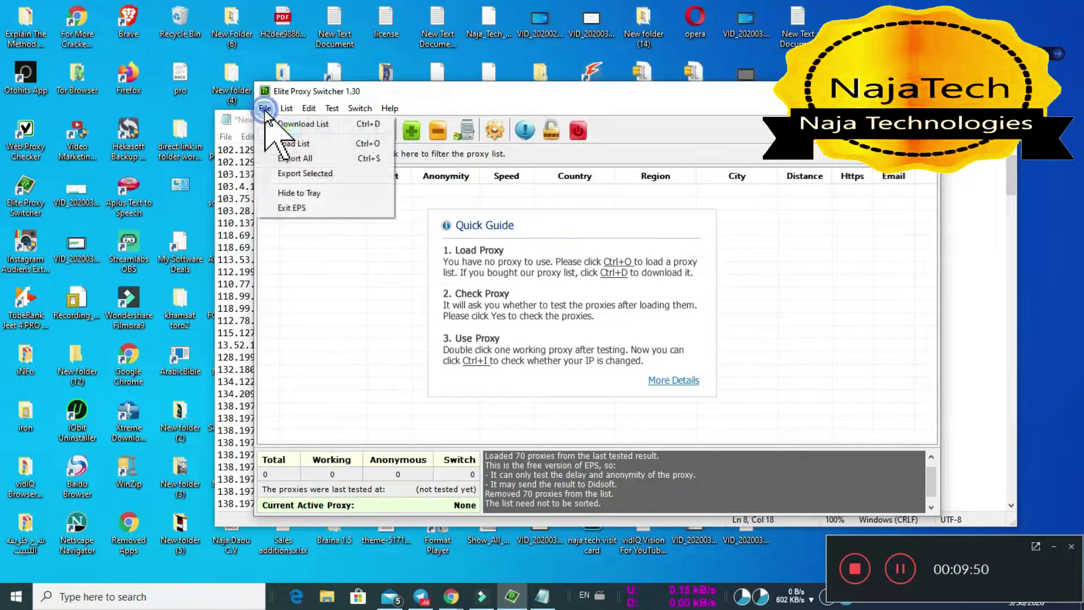
left_click(303, 144)
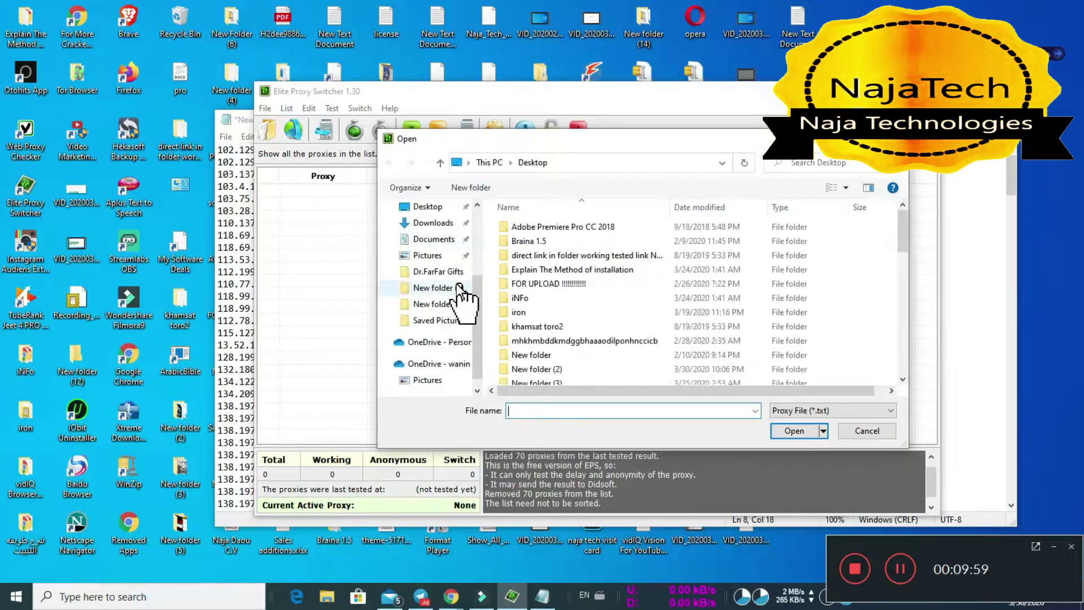
scroll(456, 283, "down", 3)
scroll(451, 276, "up", 4)
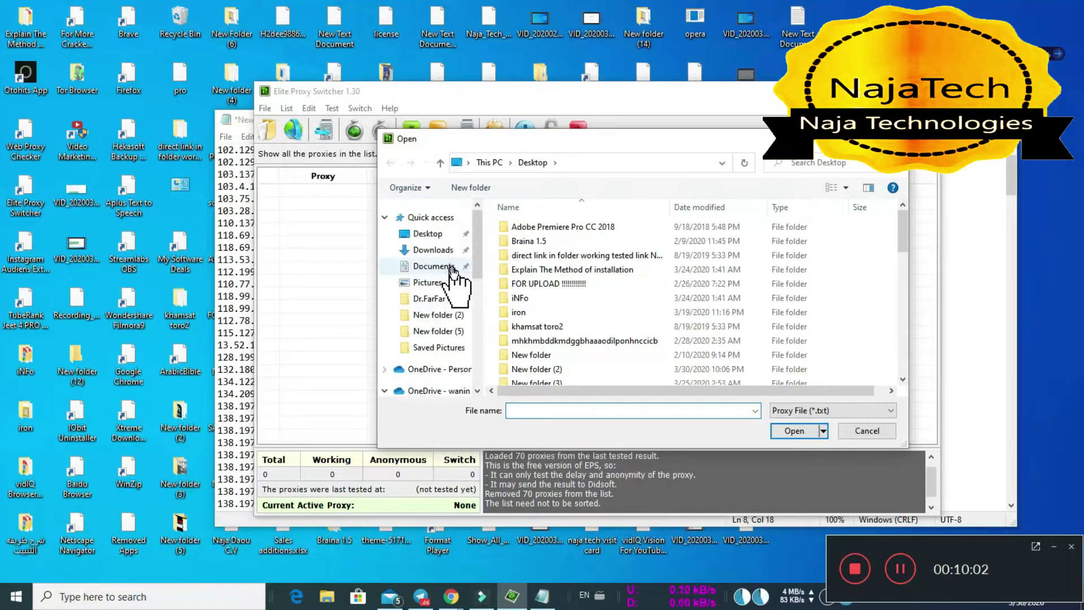
left_click(428, 235)
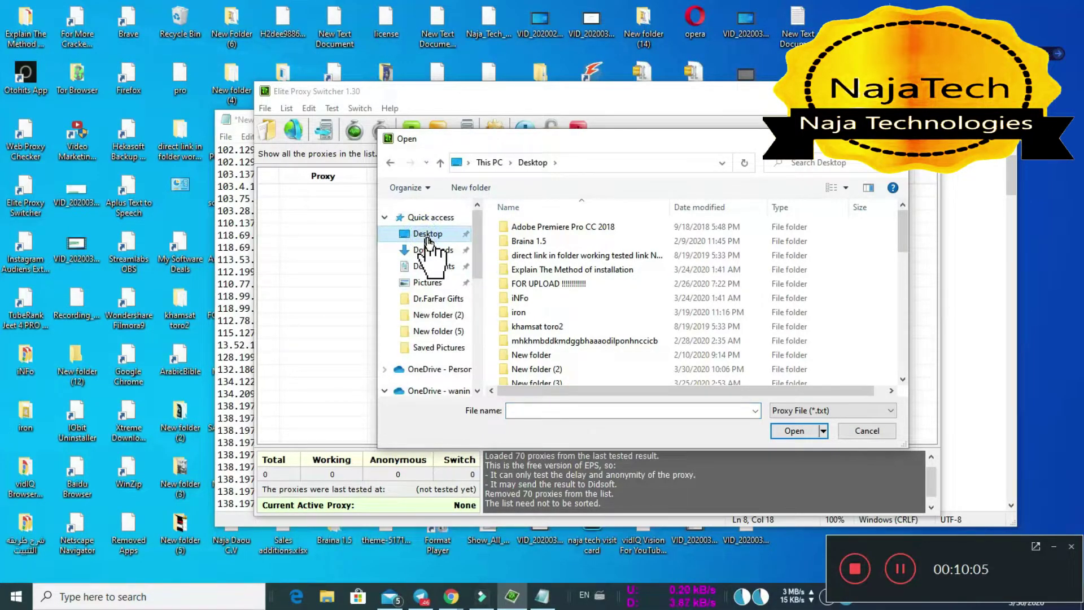
scroll(602, 310, "down", 10)
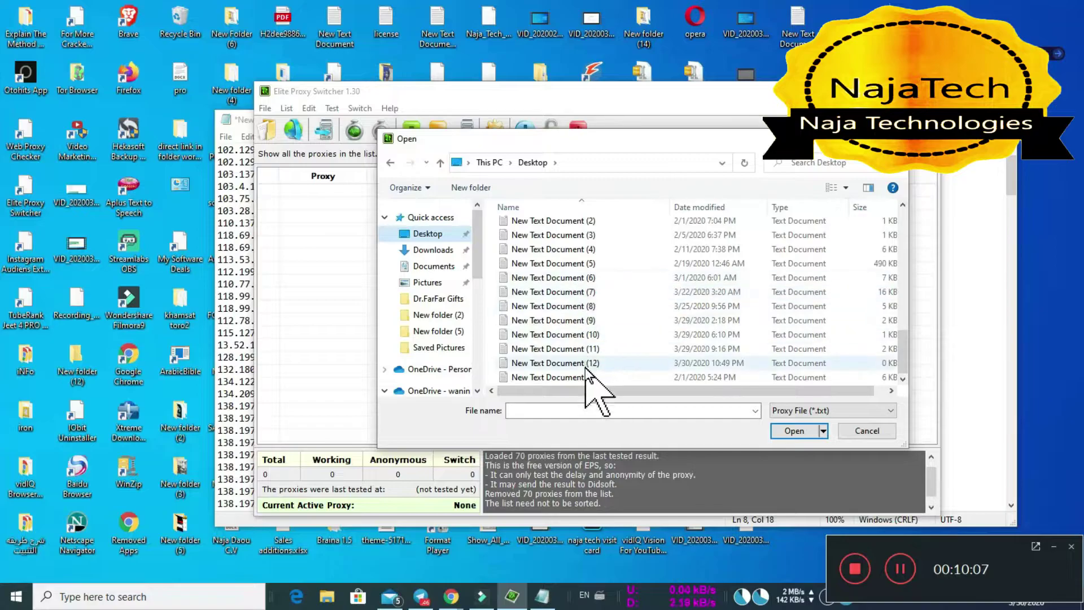
left_click(550, 363)
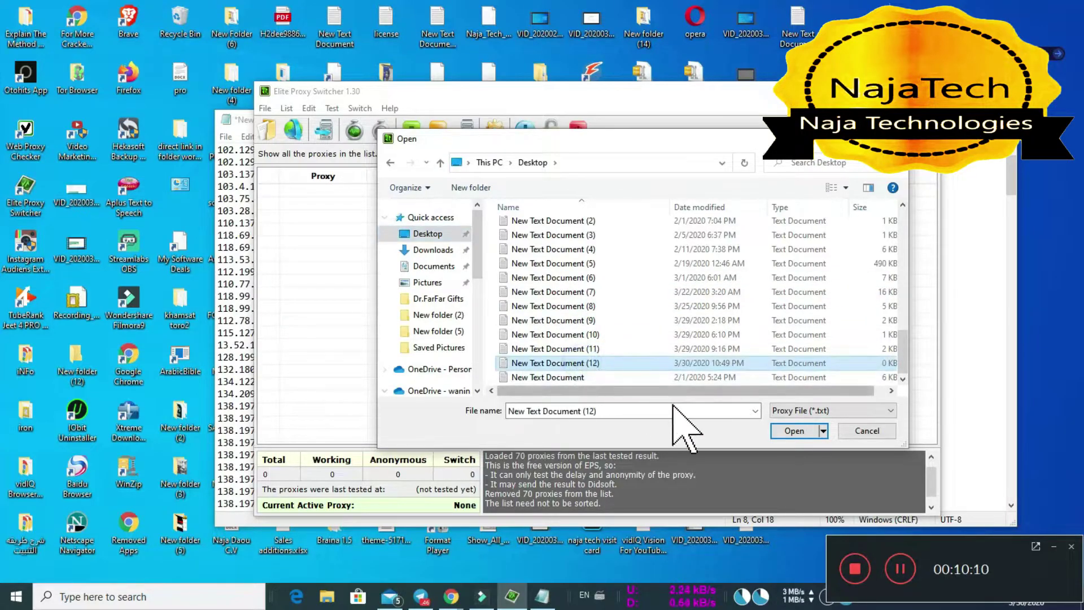
left_click(781, 433)
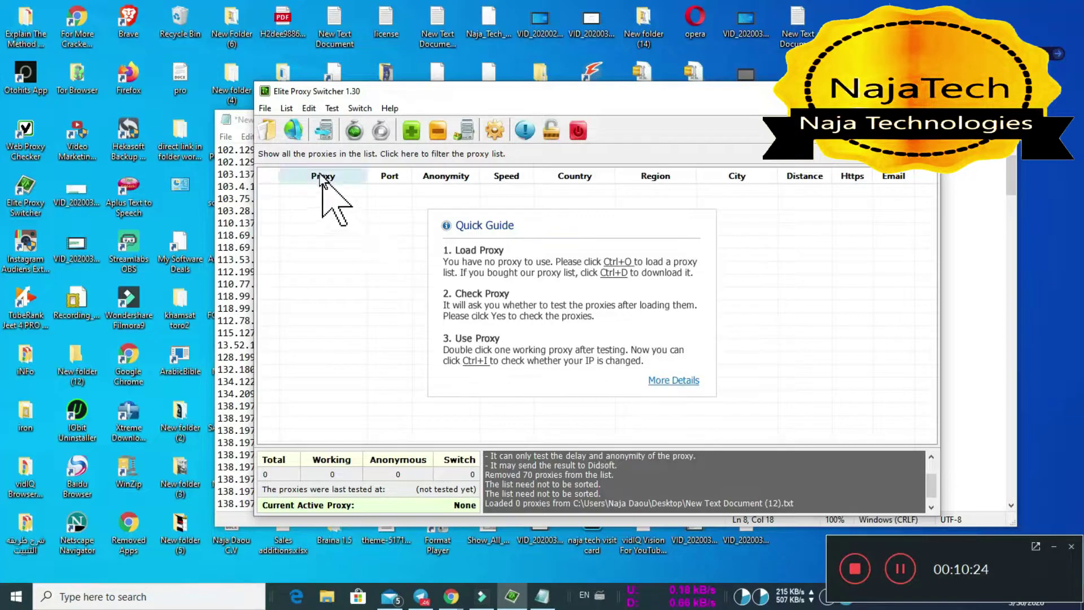
Try again to load the desktop file New Text Document (12) into the proxy list.
left_click(265, 108)
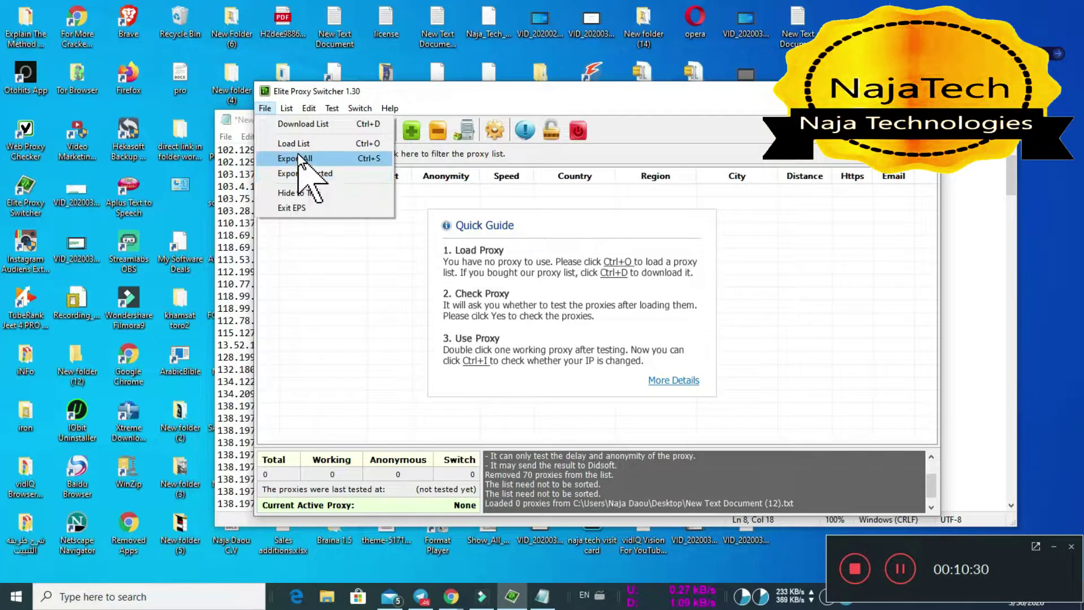
left_click(299, 146)
scroll(581, 319, "down", 6)
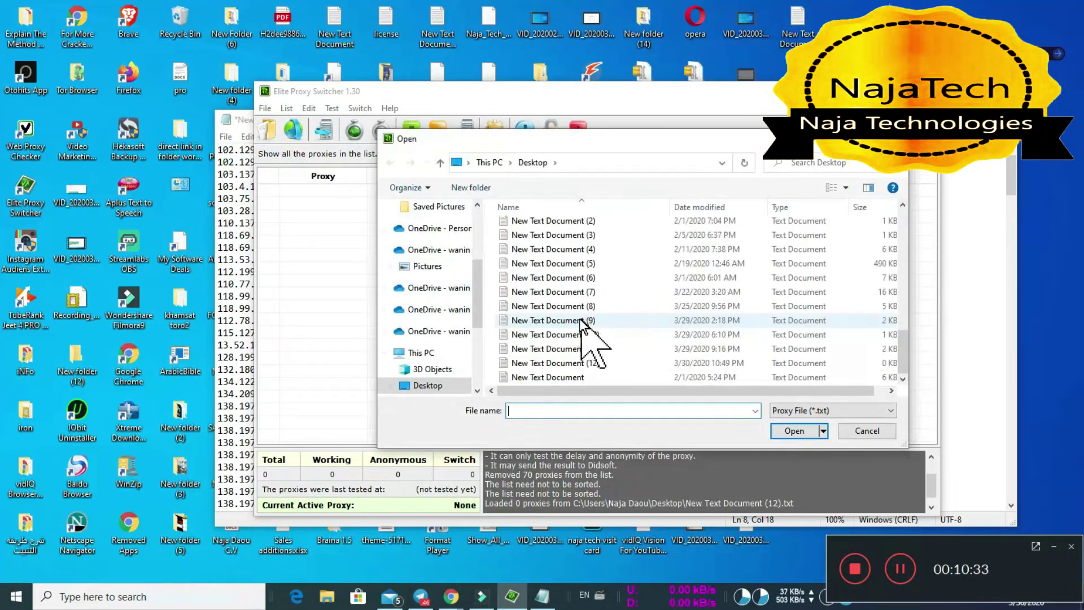
left_click(570, 364)
left_click(794, 431)
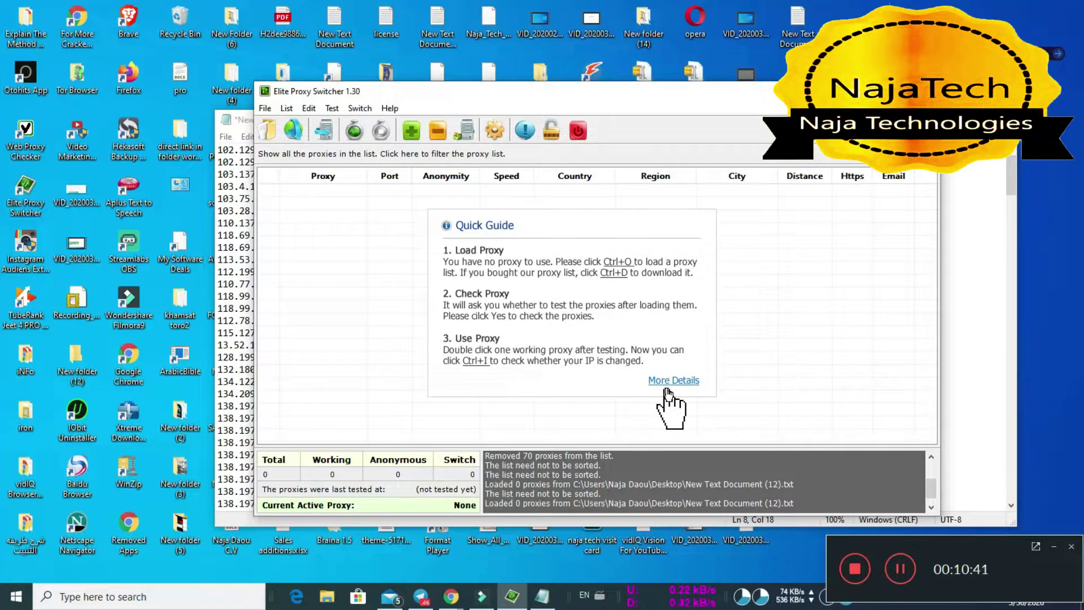
Clear the open windows away and reopen the new text document from the desktop to check its saved contents.
left_click(875, 91)
left_click(952, 120)
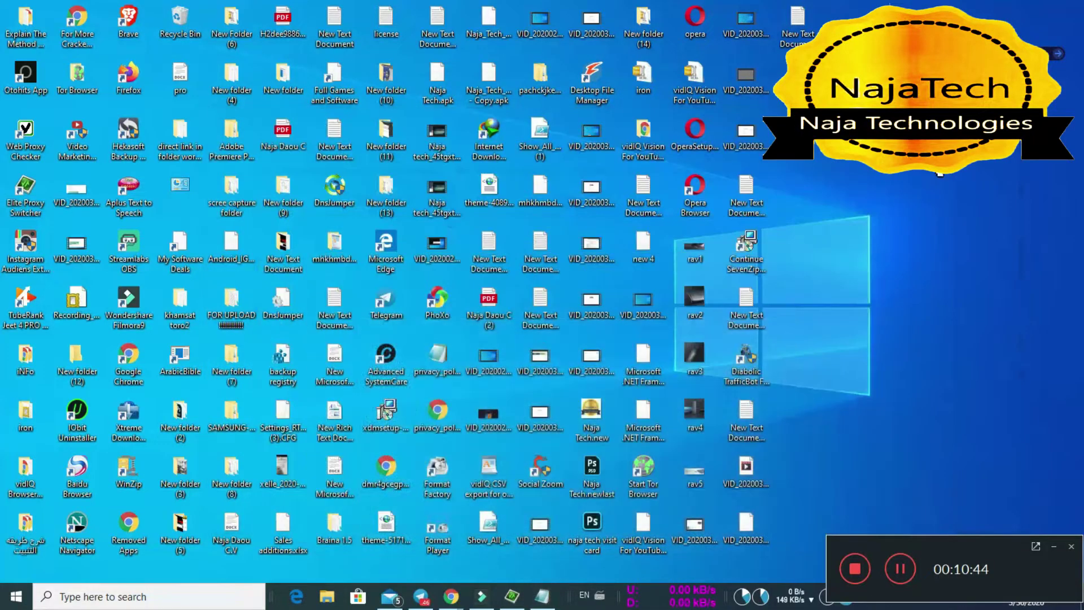
double_click(796, 23)
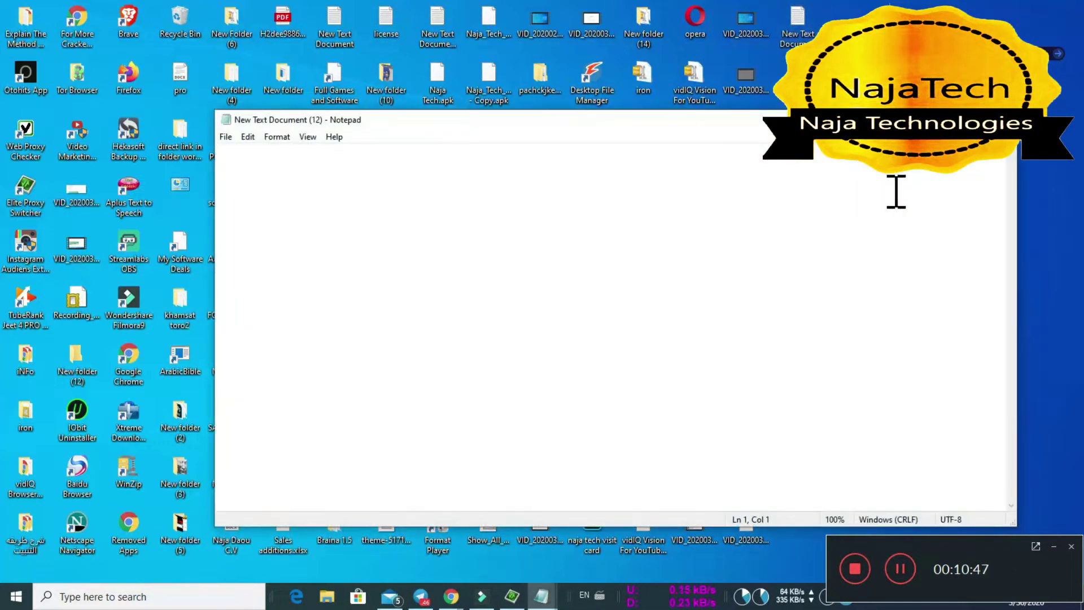
left_click(951, 119)
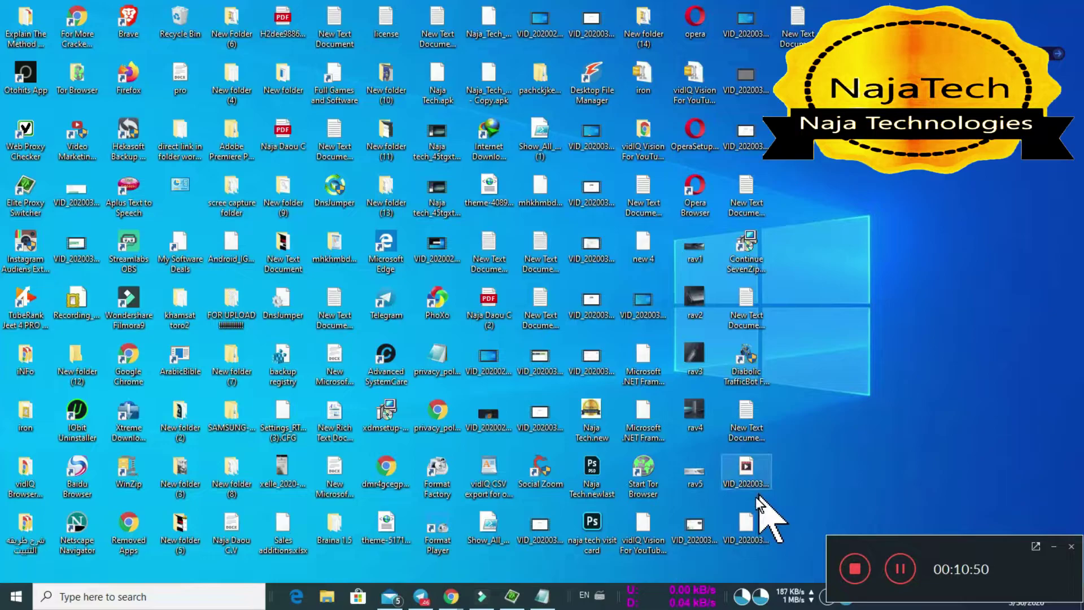
Save the pasted proxy list in New Text Document (12) and close the file in Notepad.
left_click(545, 598)
left_click(225, 136)
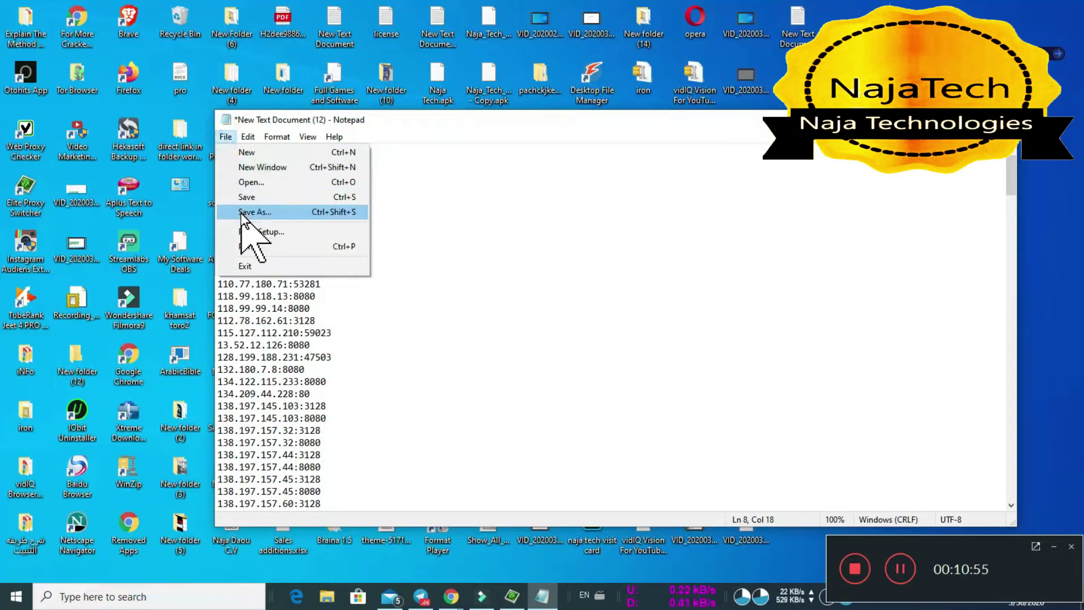
left_click(355, 203)
left_click(1002, 119)
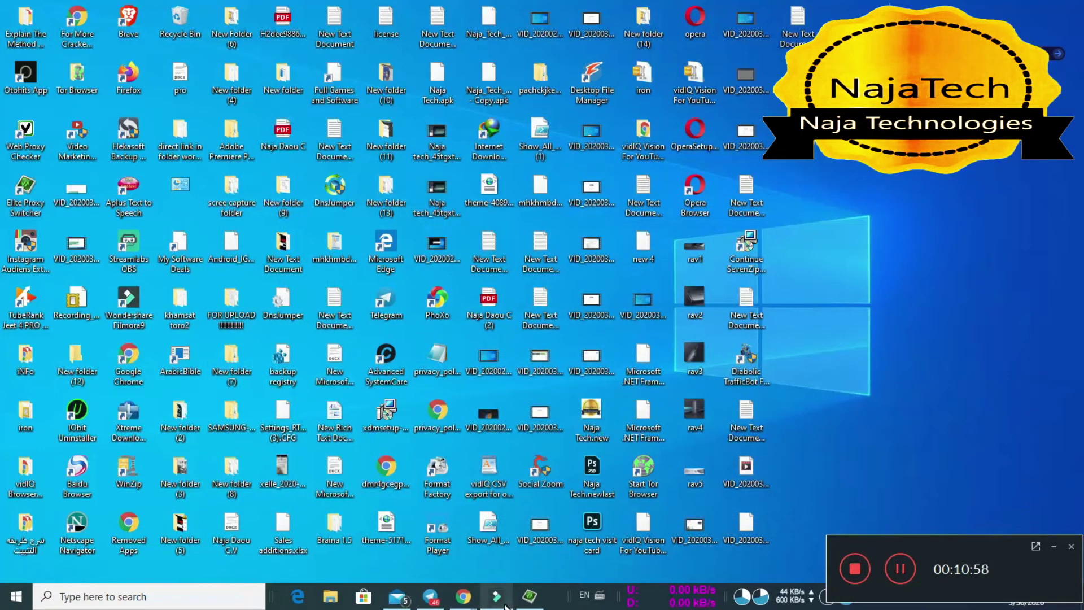
Switch to Elite Proxy Switcher, load New Text Document (12) from the desktop as the proxy list and start testing it.
left_click(529, 596)
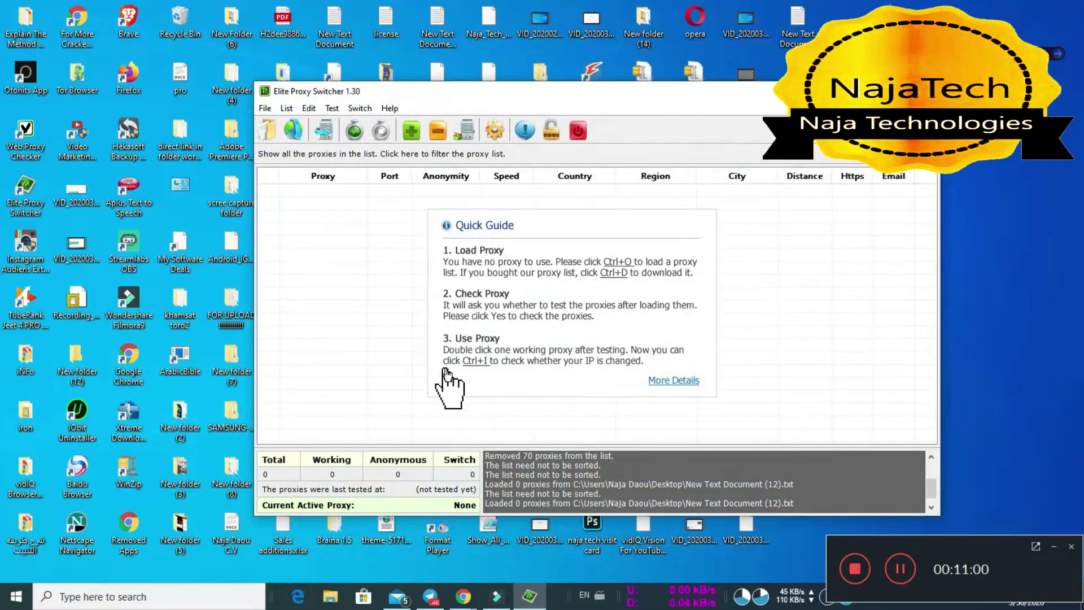
left_click(265, 109)
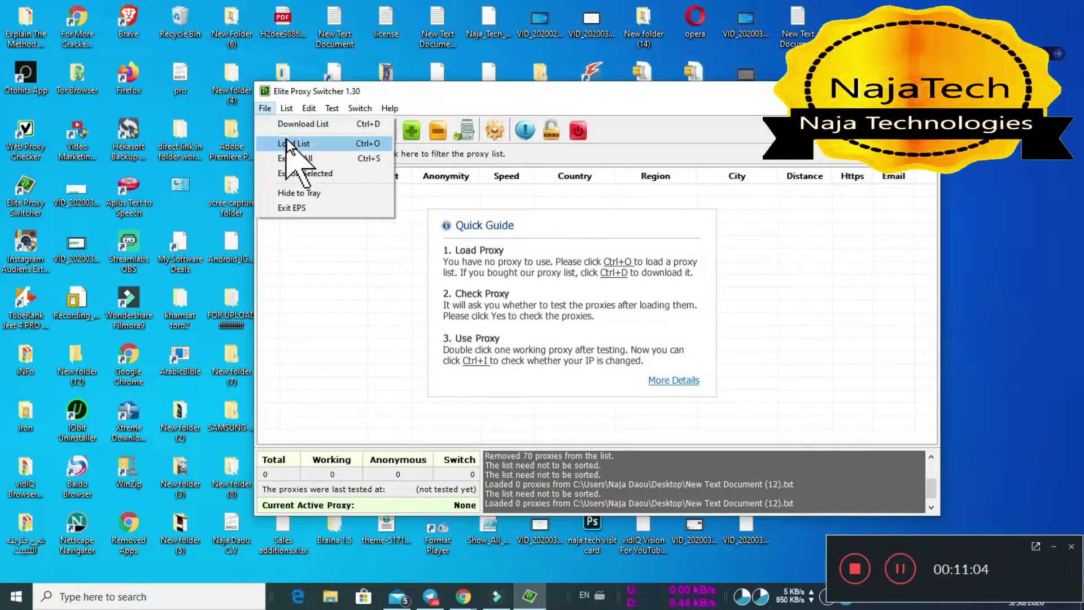
left_click(318, 144)
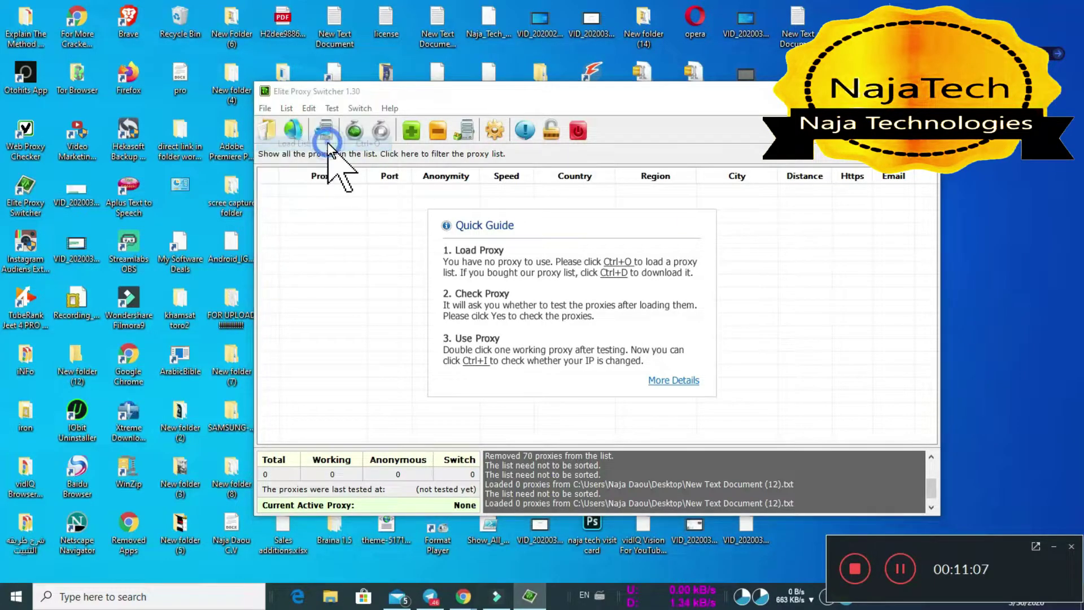
scroll(618, 311, "down", 10)
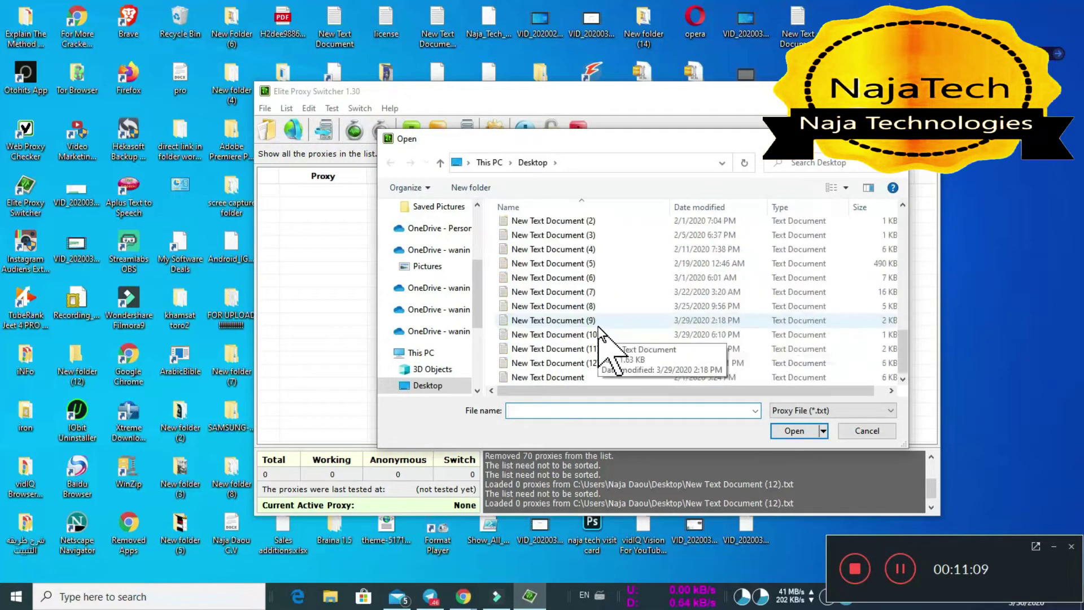
left_click(539, 363)
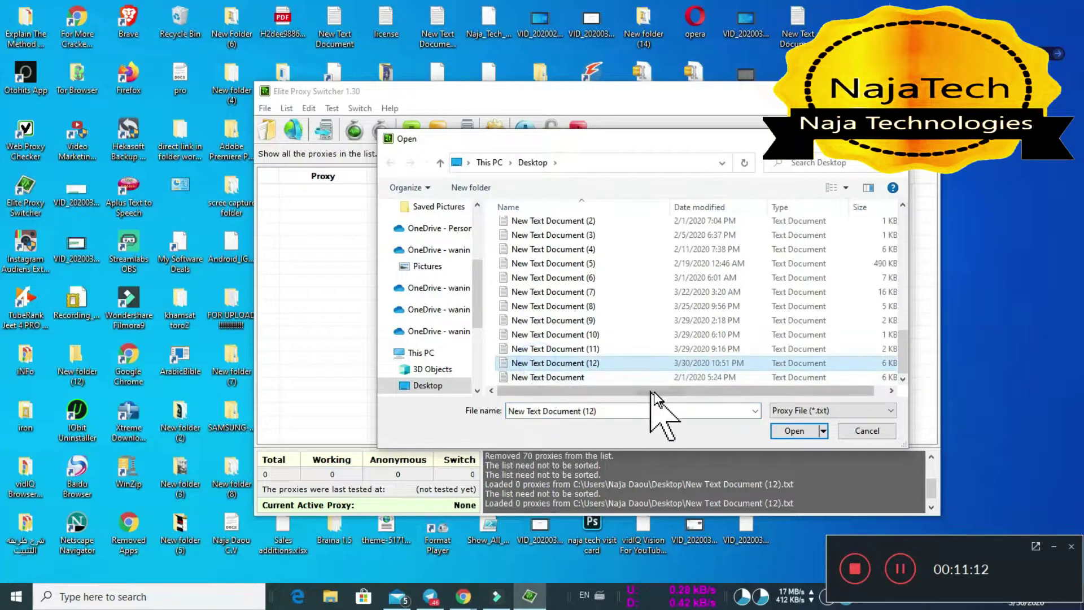
left_click(787, 431)
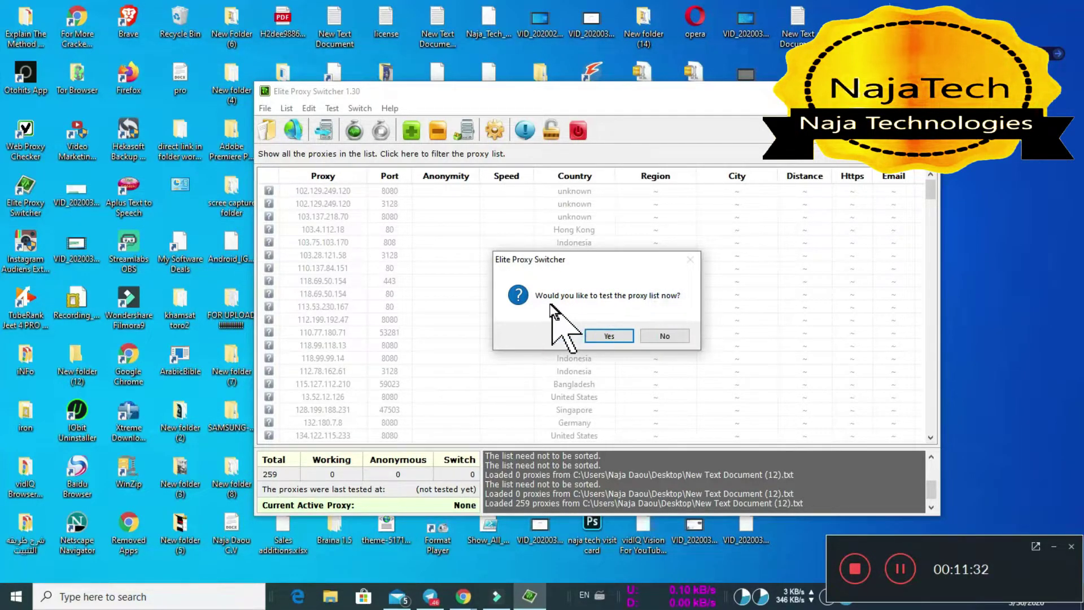
left_click(608, 336)
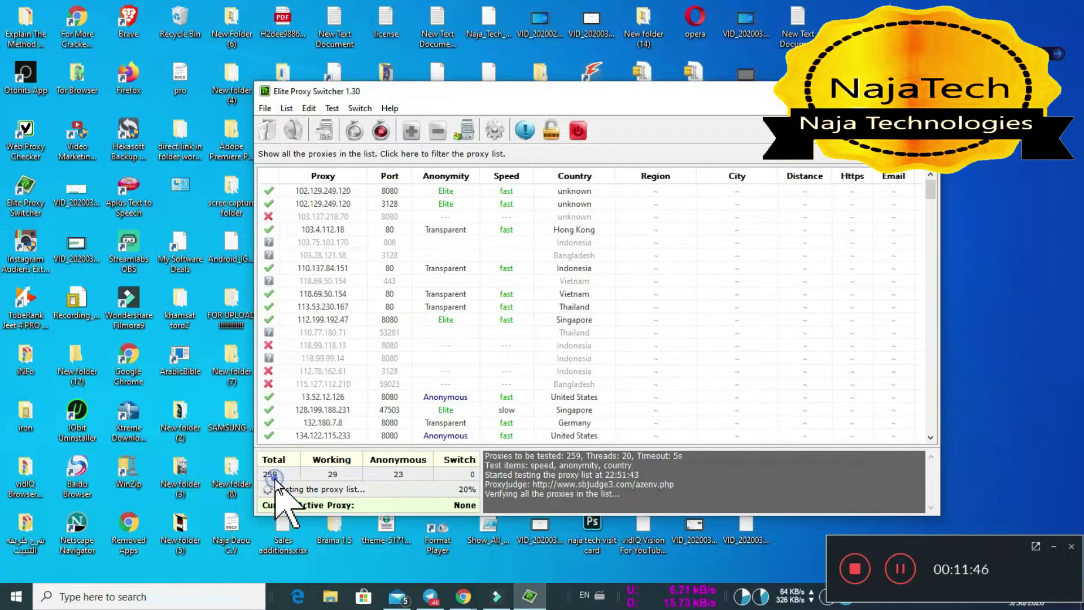
Check the total, working and anonymous proxy counts while the test runs, and reposition the program window.
left_click(332, 477)
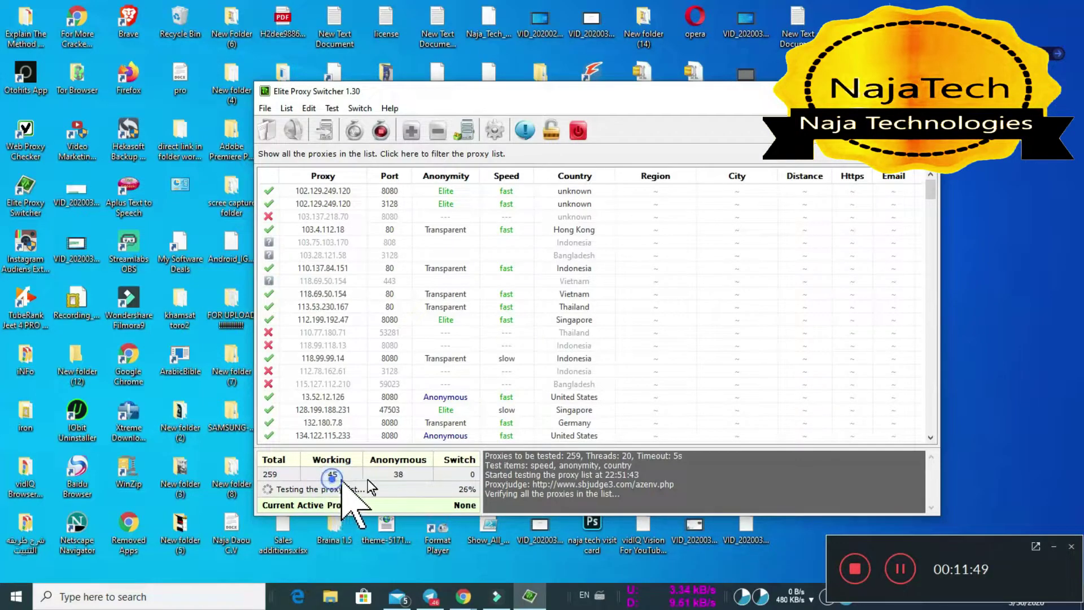
left_click(398, 482)
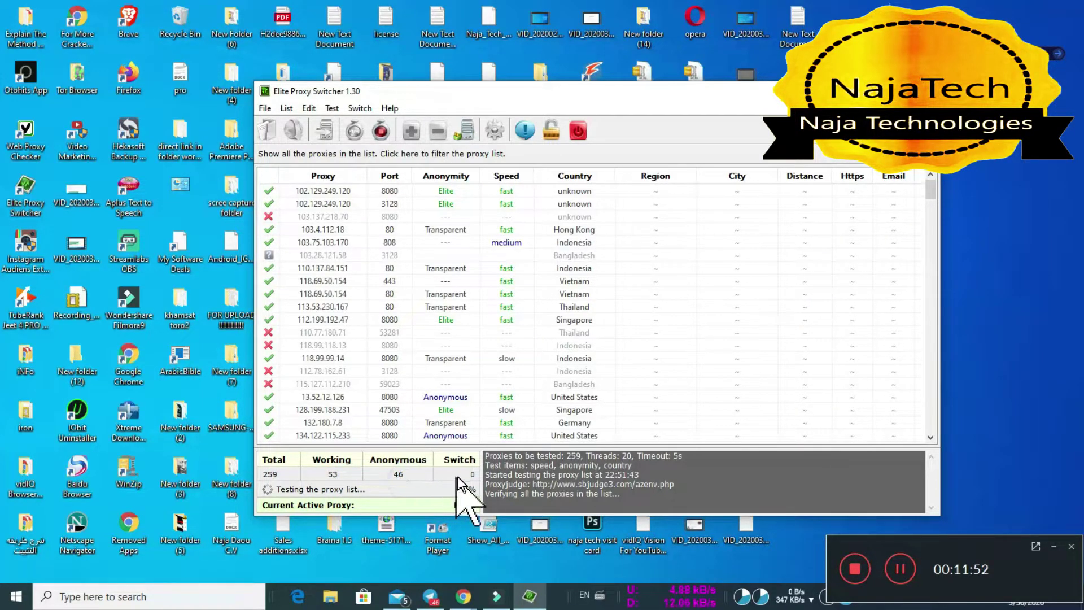
left_click(387, 477)
left_click(333, 479)
left_click(290, 477)
left_click(333, 480)
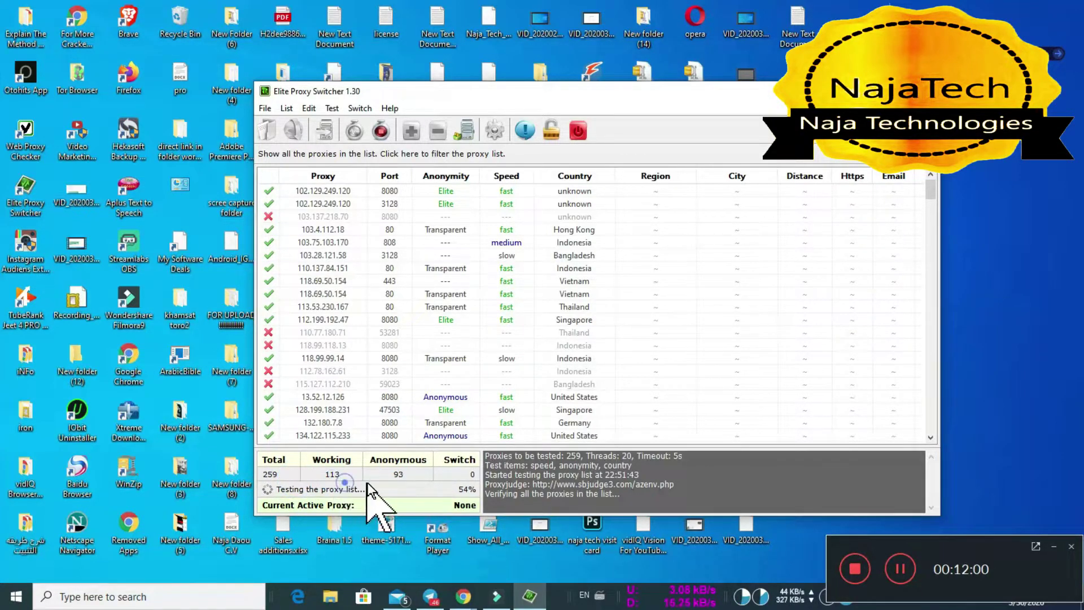
left_click(710, 103)
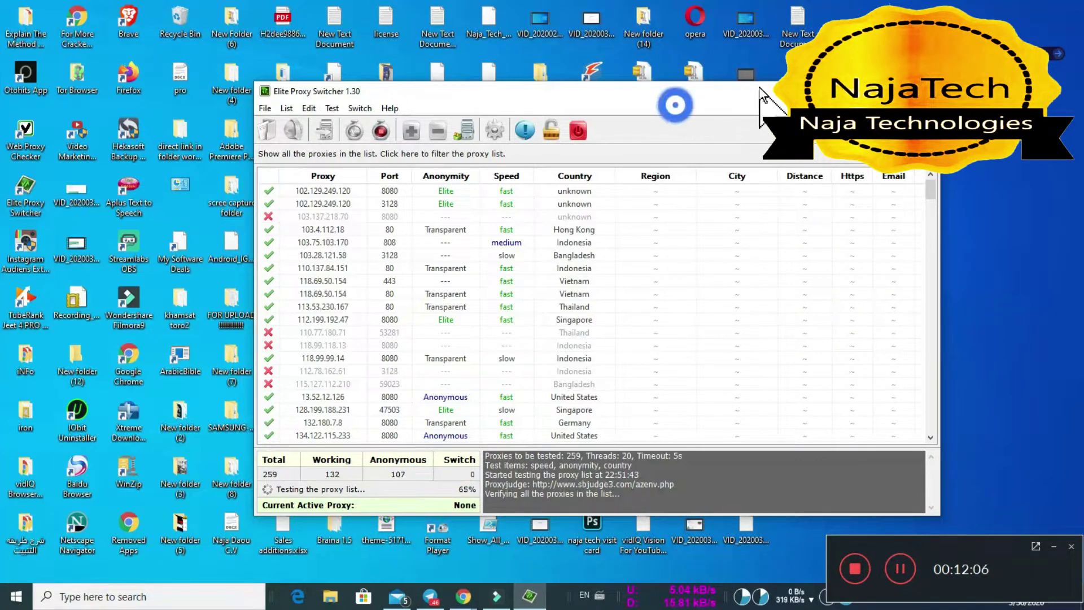
left_click_drag(571, 93, 677, 67)
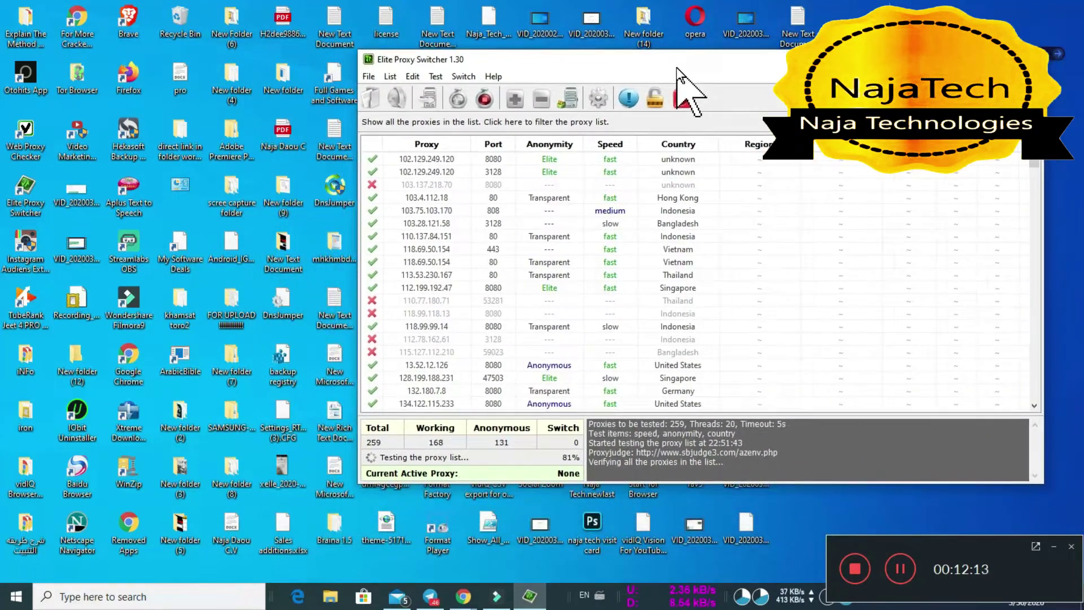
Set the slow Indonesian proxy 118.99.99.14:8080 as active, and replace it with the medium-speed Canadian proxy 138.197.145.103:3128.
left_click(624, 237)
scroll(626, 339, "down", 1)
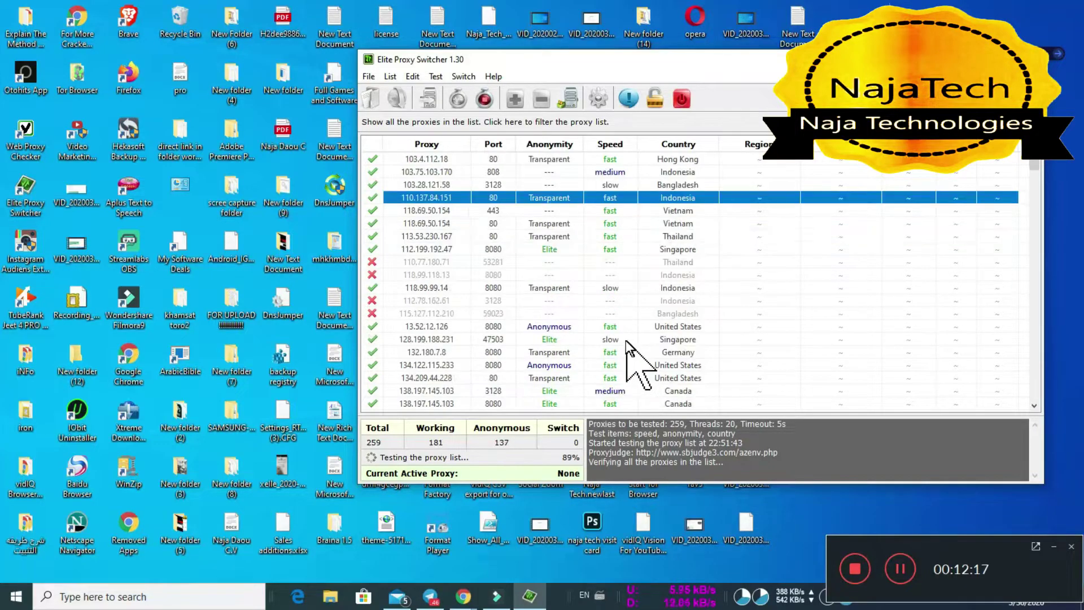
left_click(616, 288)
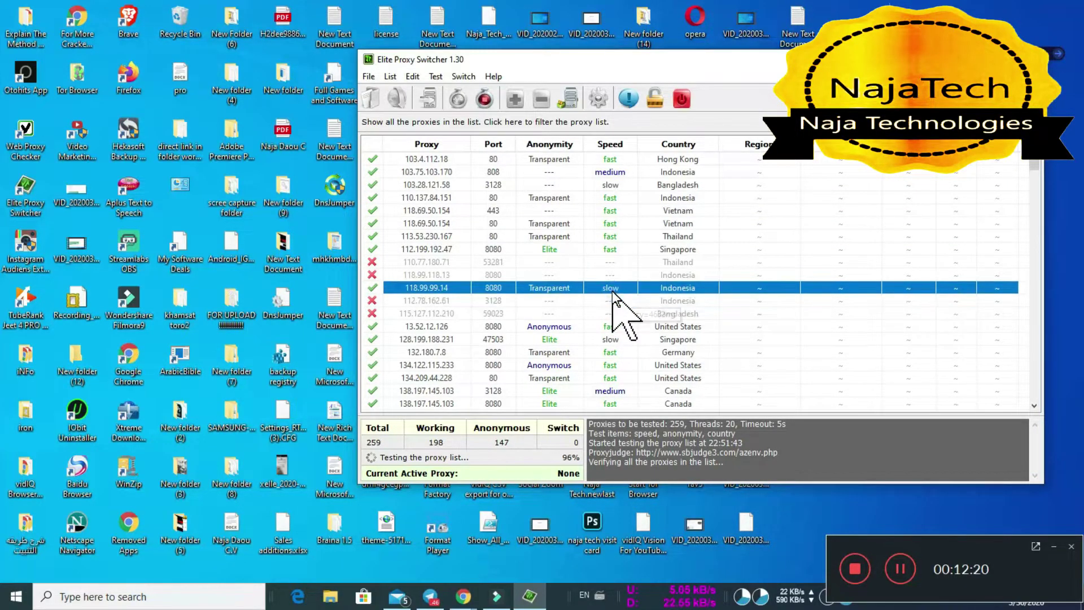
double_click(615, 288)
scroll(649, 334, "down", 2)
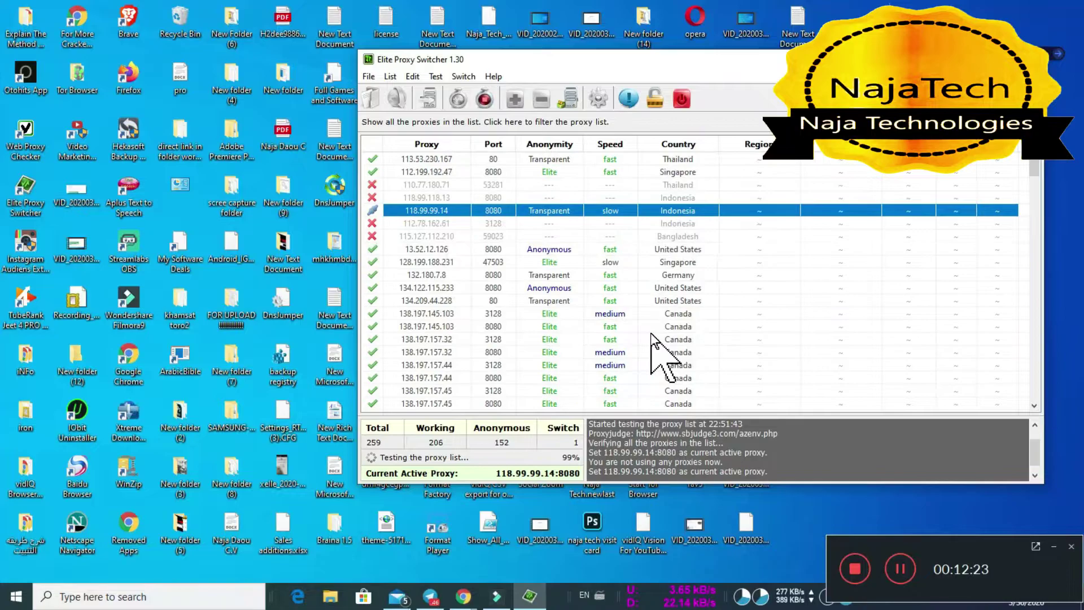
left_click(610, 313)
double_click(609, 314)
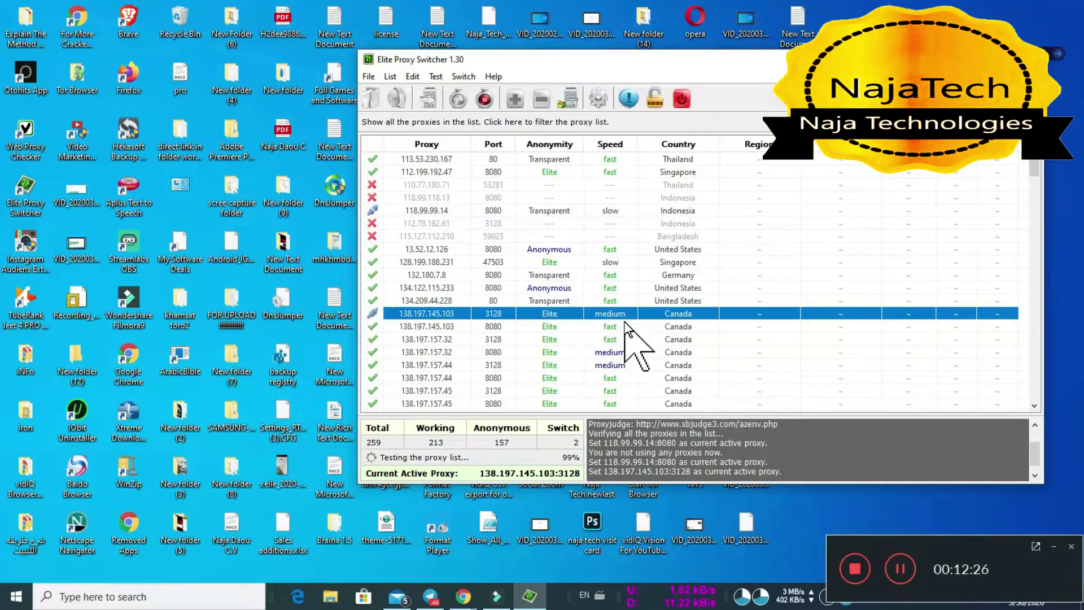
Examine the anonymity, speed and country of the tested proxies and the count of working ones.
scroll(632, 319, "down", 2)
left_click(602, 278)
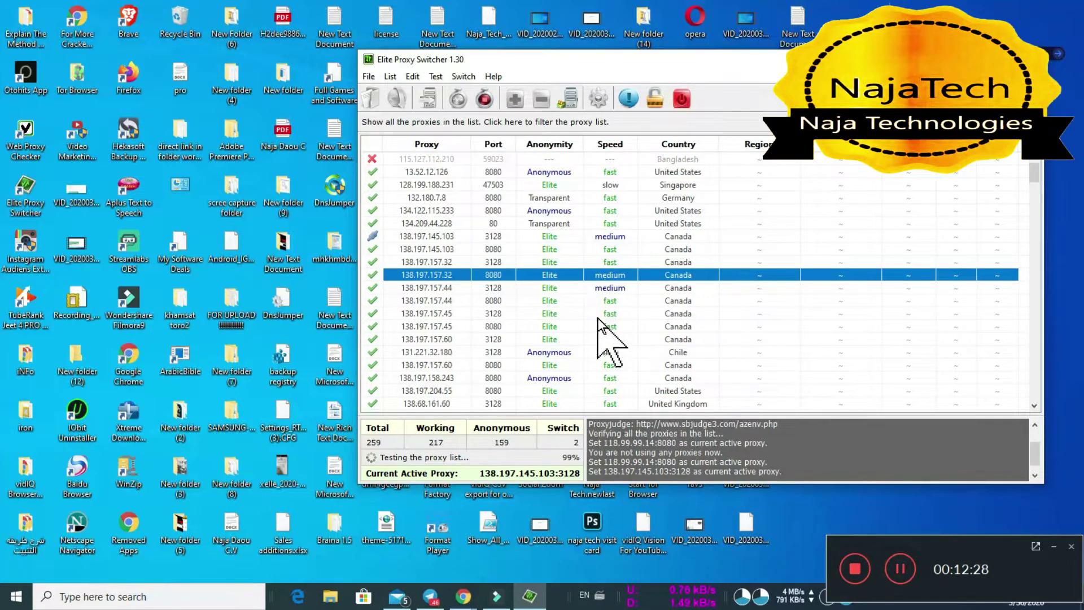
scroll(610, 322, "down", 2)
left_click(557, 275)
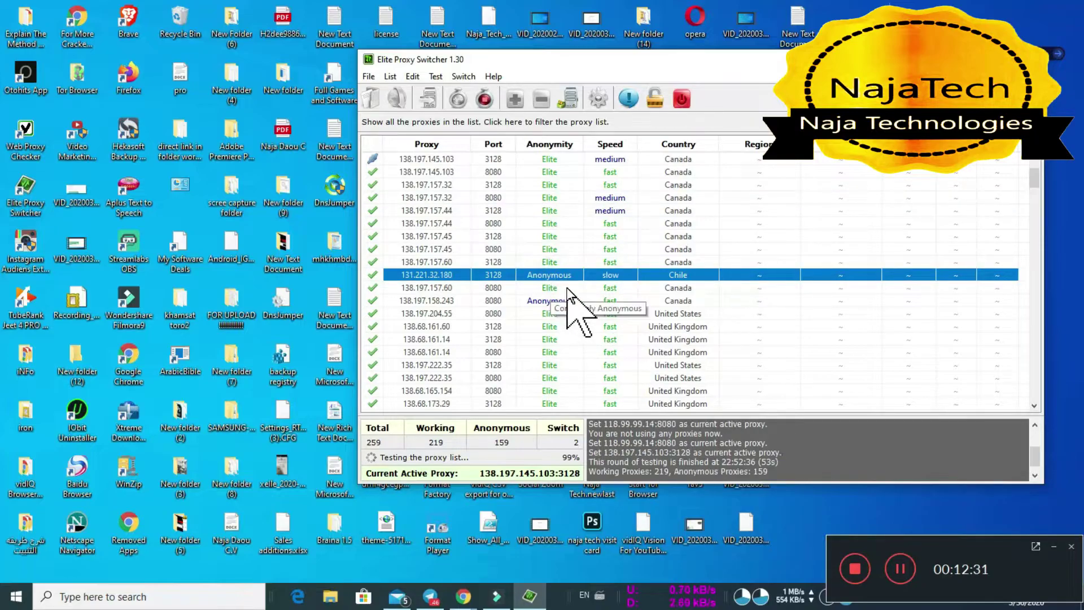
left_click(635, 328)
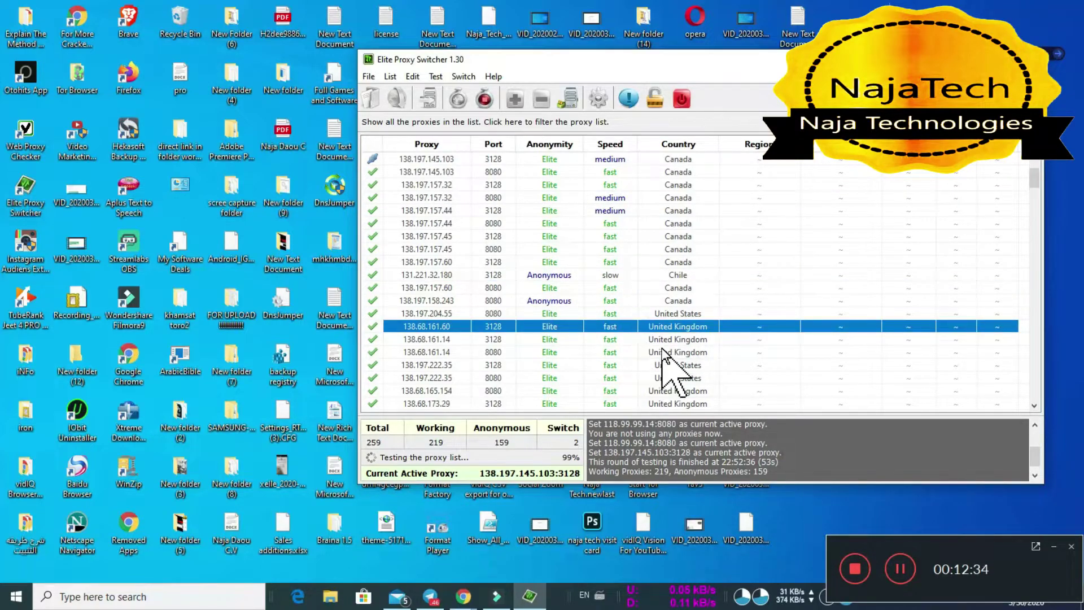
scroll(599, 333, "down", 2)
left_click(560, 328)
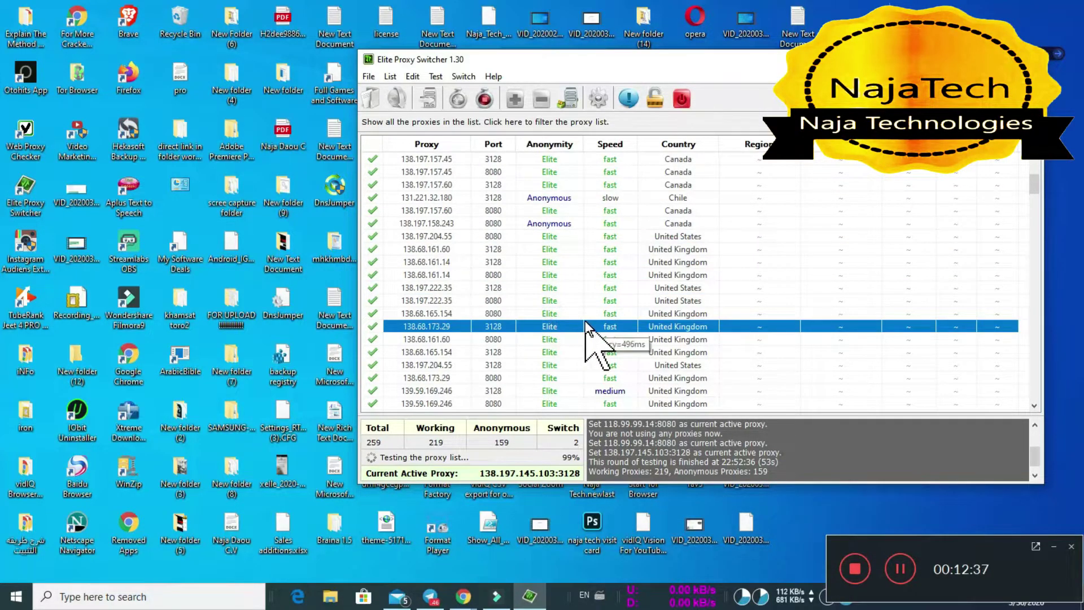
left_click(446, 443)
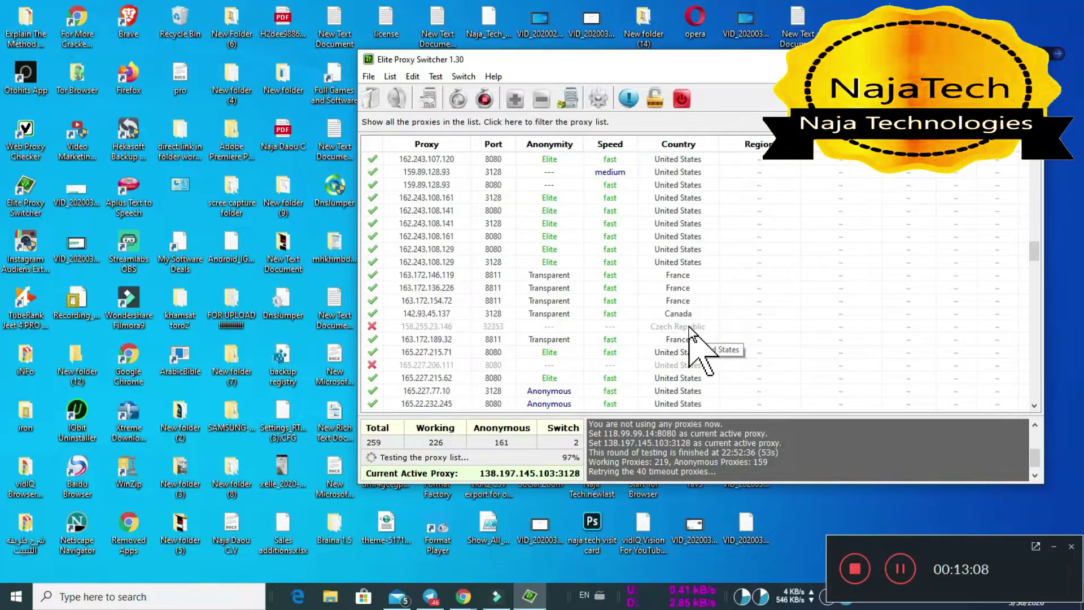
left_click(663, 351)
scroll(508, 367, "down", 3)
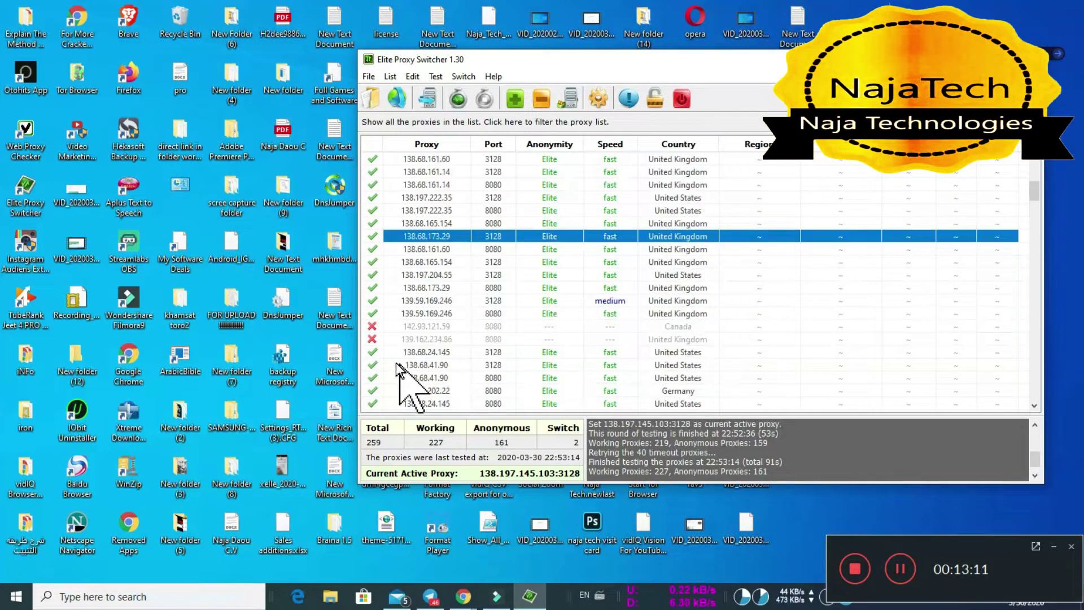
Activate the failed United Kingdom proxy 139.162.234.86:8080 and turn it off again.
left_click(387, 339)
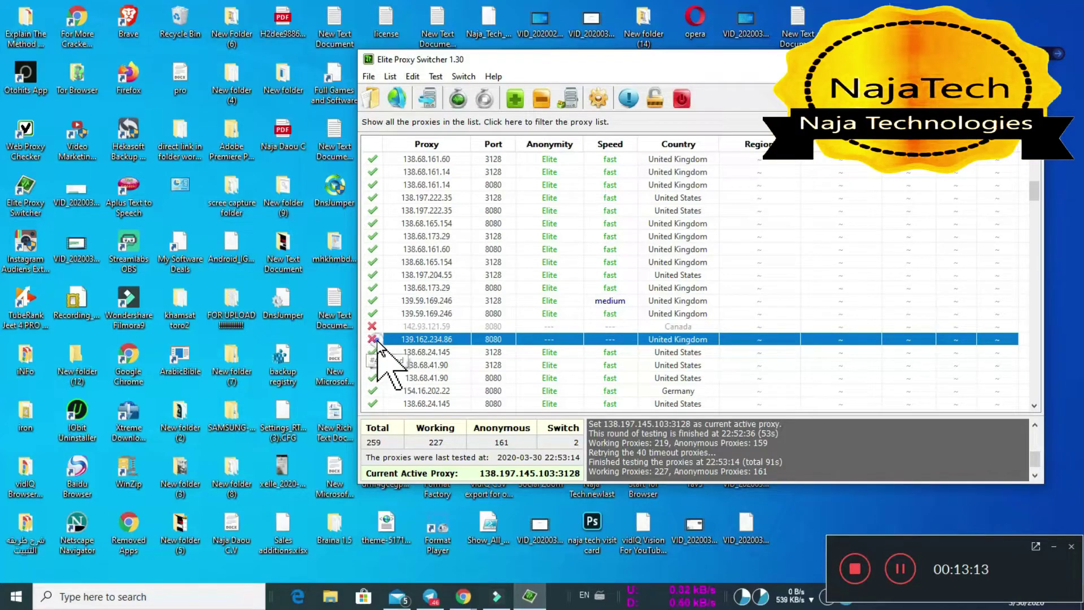
double_click(372, 339)
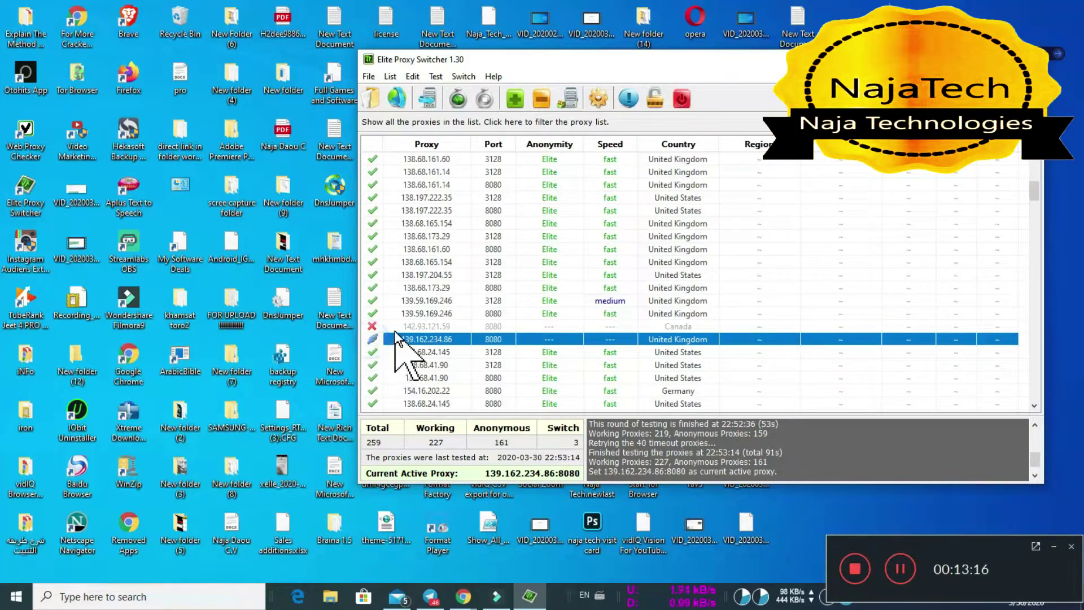
double_click(373, 339)
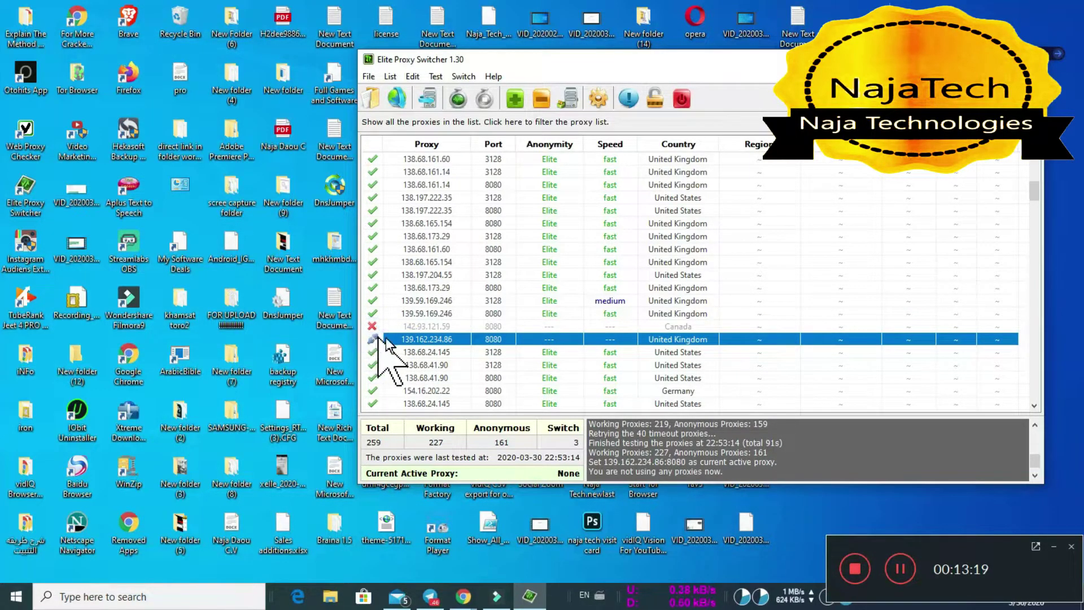
left_click(461, 326)
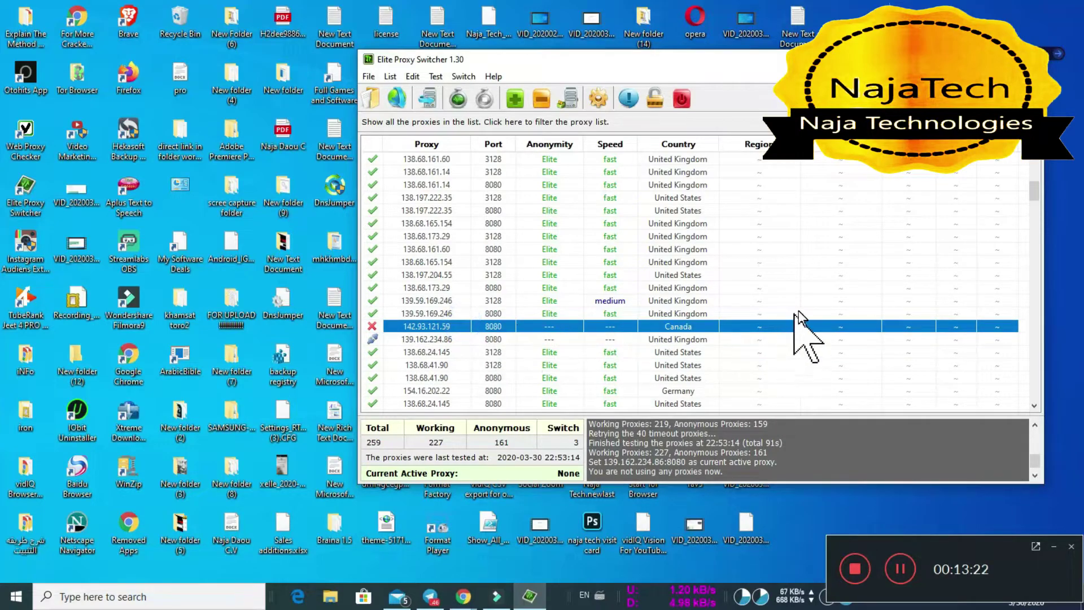
Review the finished test results through to the end of the proxy list, including the summary counts.
scroll(798, 299, "up", 8)
scroll(771, 312, "down", 8)
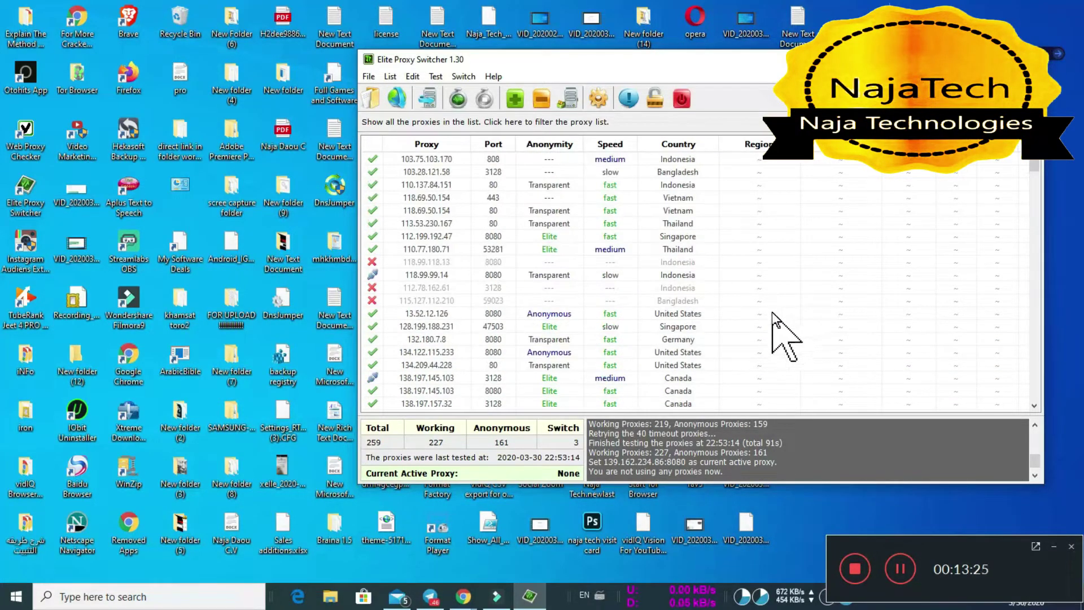
scroll(768, 317, "down", 8)
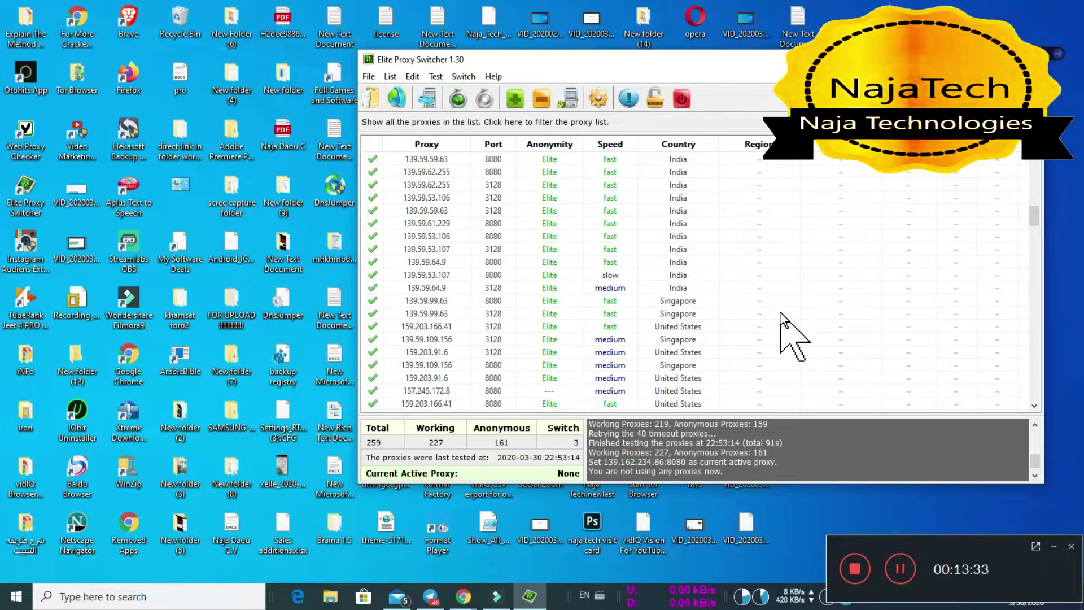
left_click(381, 435)
left_click(427, 434)
left_click(496, 433)
left_click(553, 431)
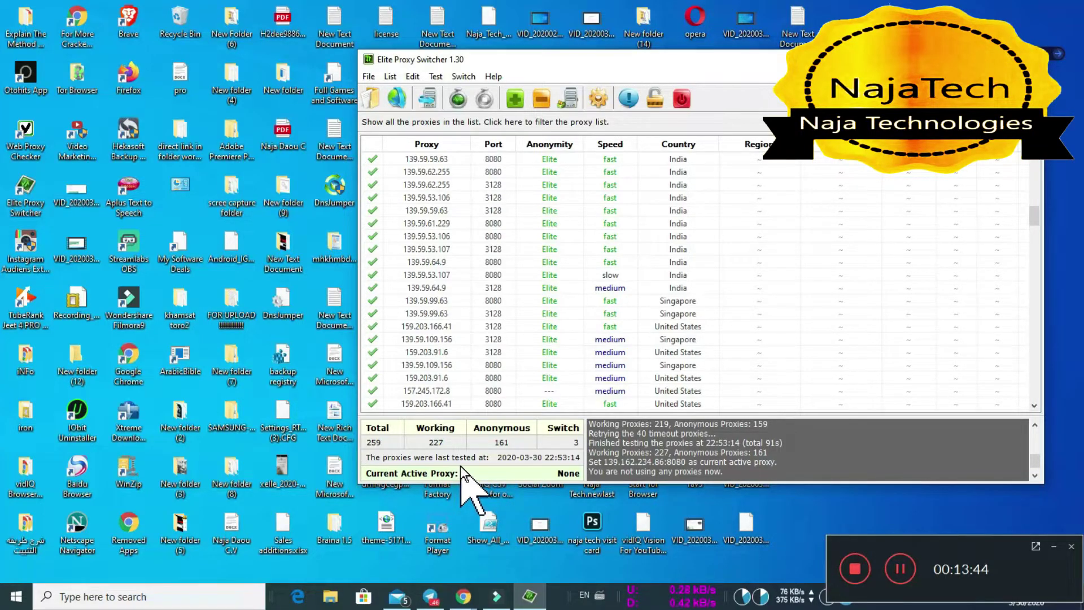
left_click_drag(1033, 217, 1033, 388)
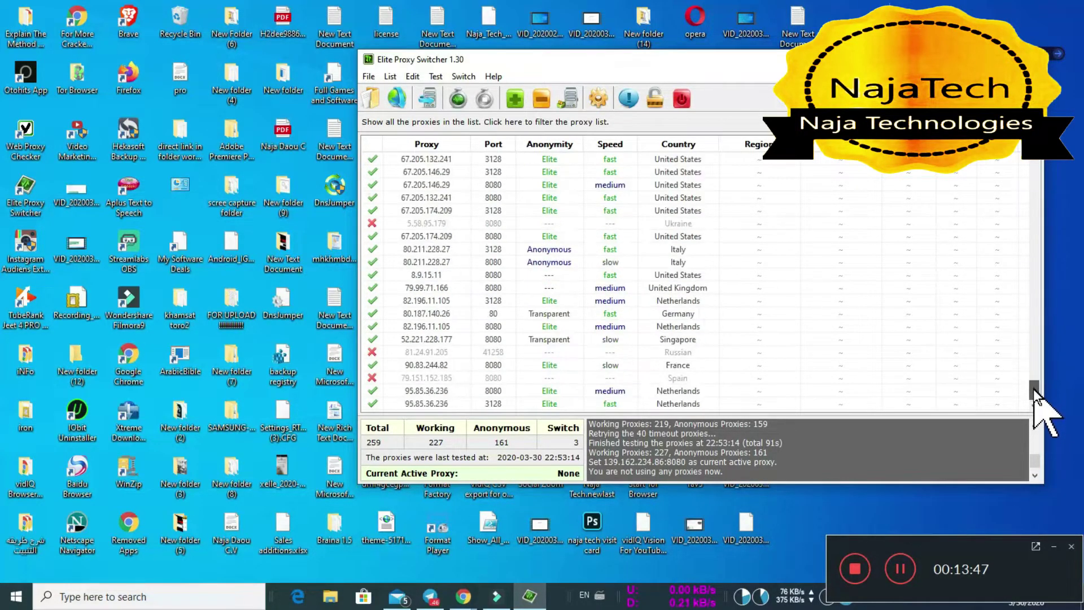
Try switching the Other and Asia country groups off and on in the proxy filter, and cancel it without applying.
left_click(369, 77)
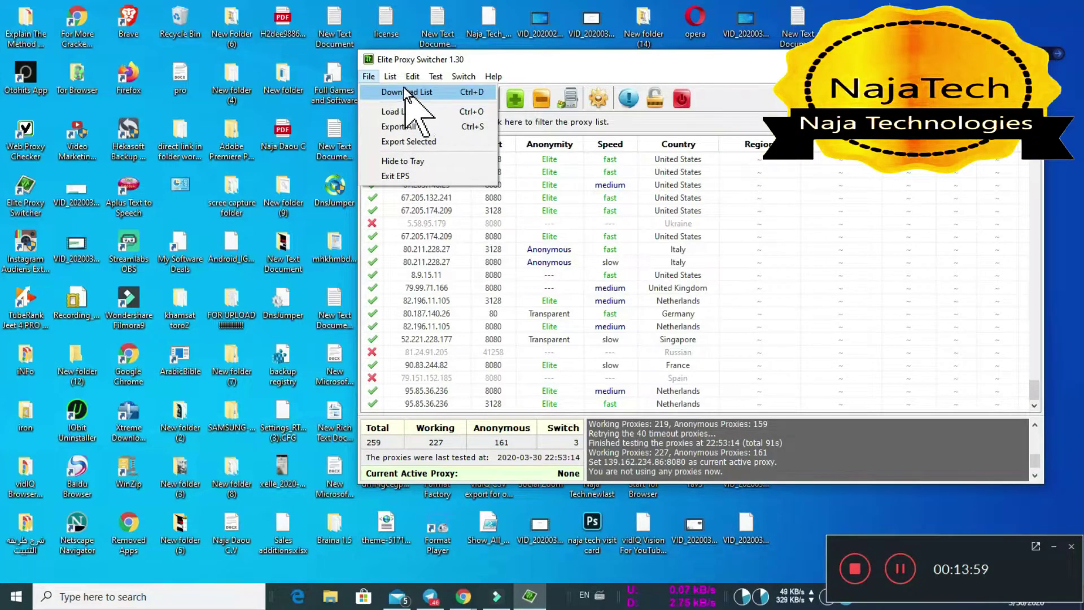
mouse_move(395, 77)
mouse_move(480, 93)
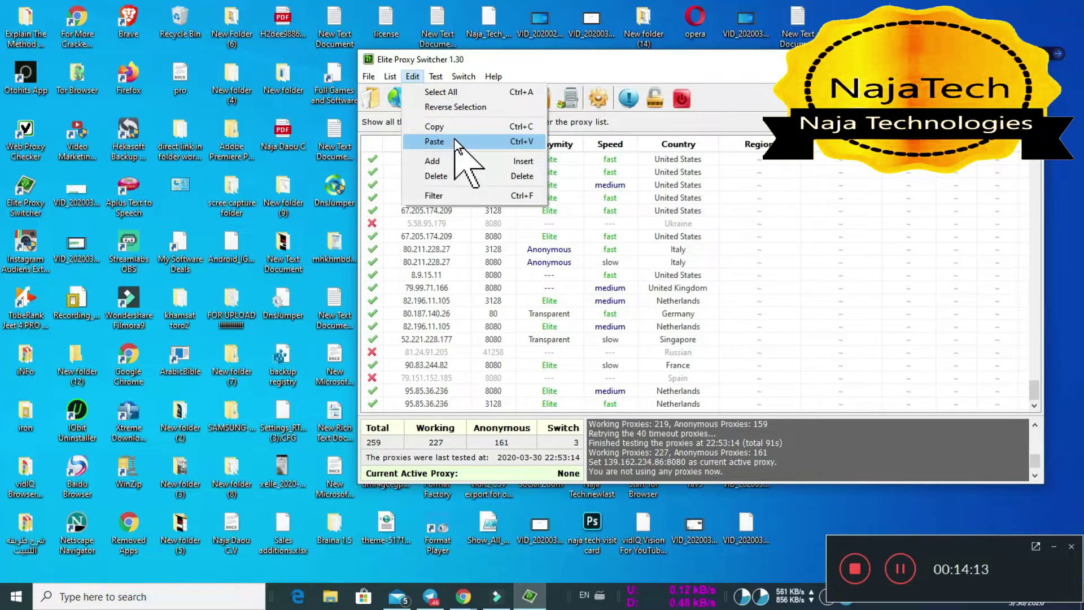
left_click(459, 195)
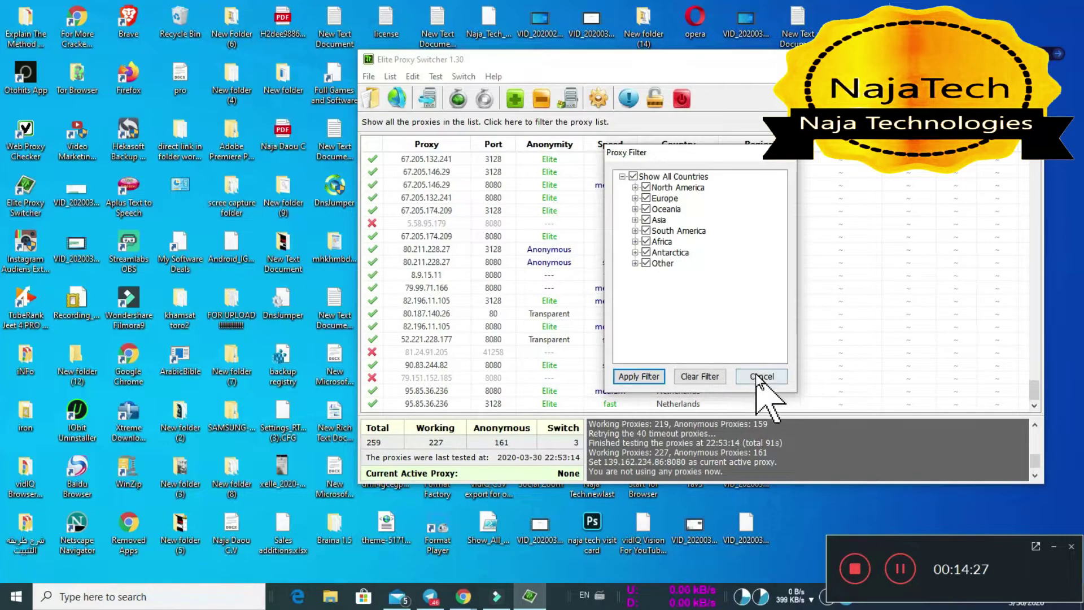
double_click(647, 264)
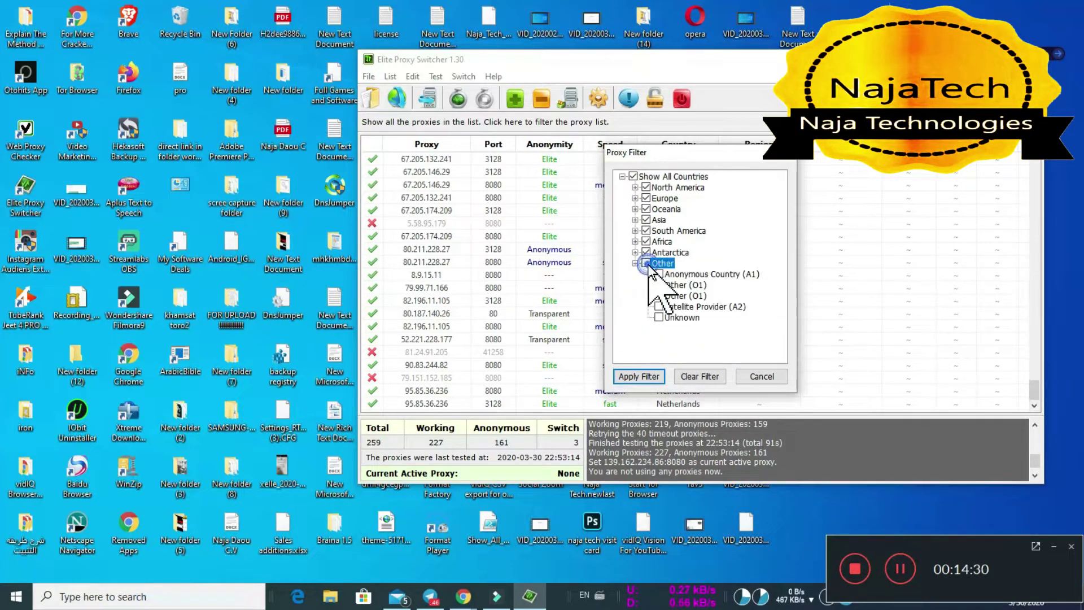
left_click(647, 264)
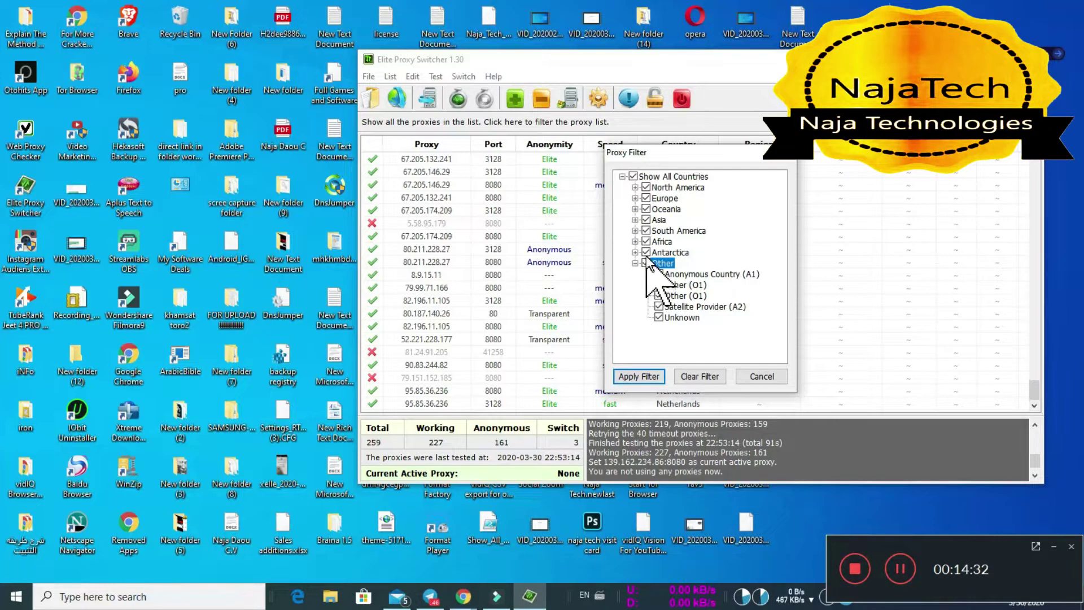
double_click(646, 220)
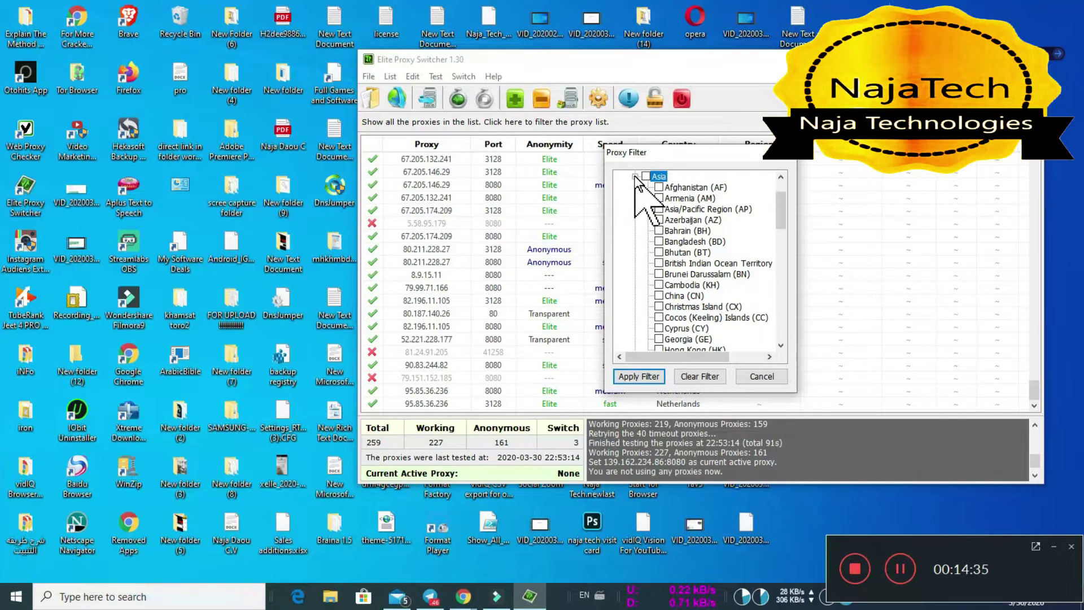
double_click(647, 176)
double_click(646, 220)
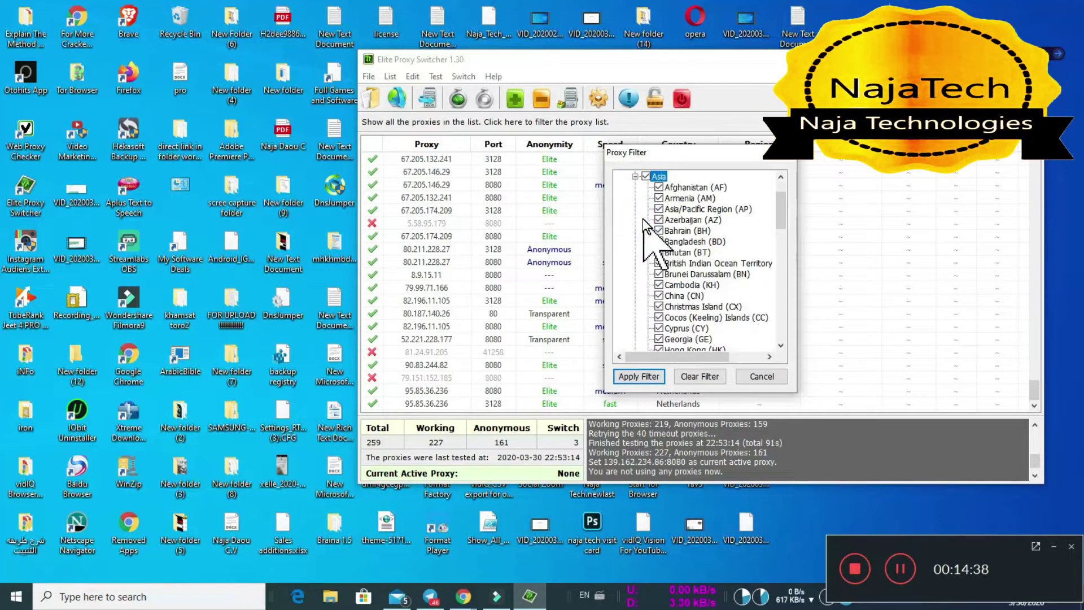
double_click(647, 176)
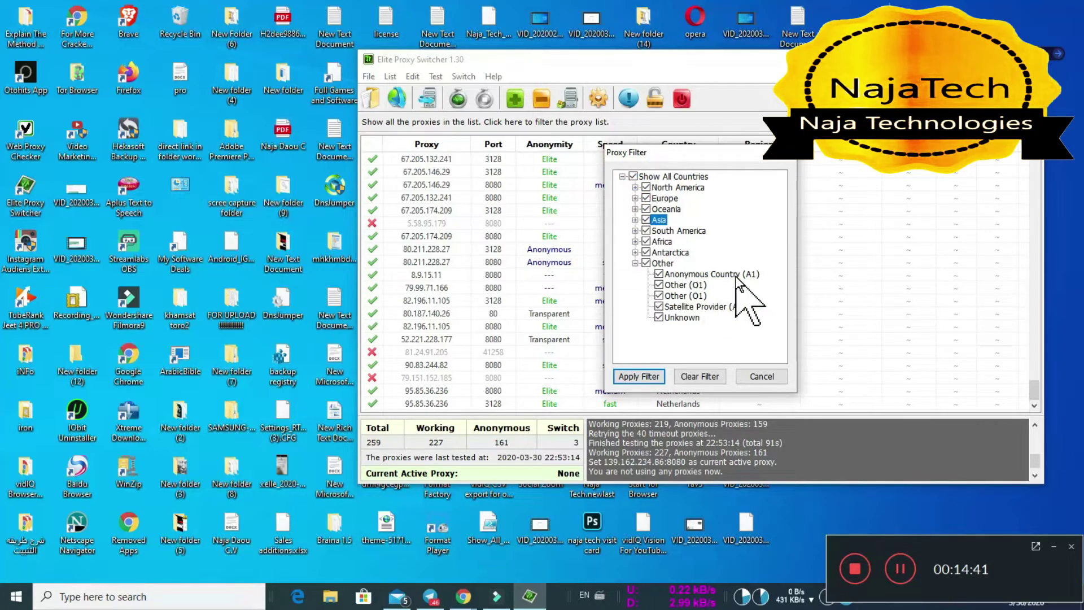
left_click(749, 381)
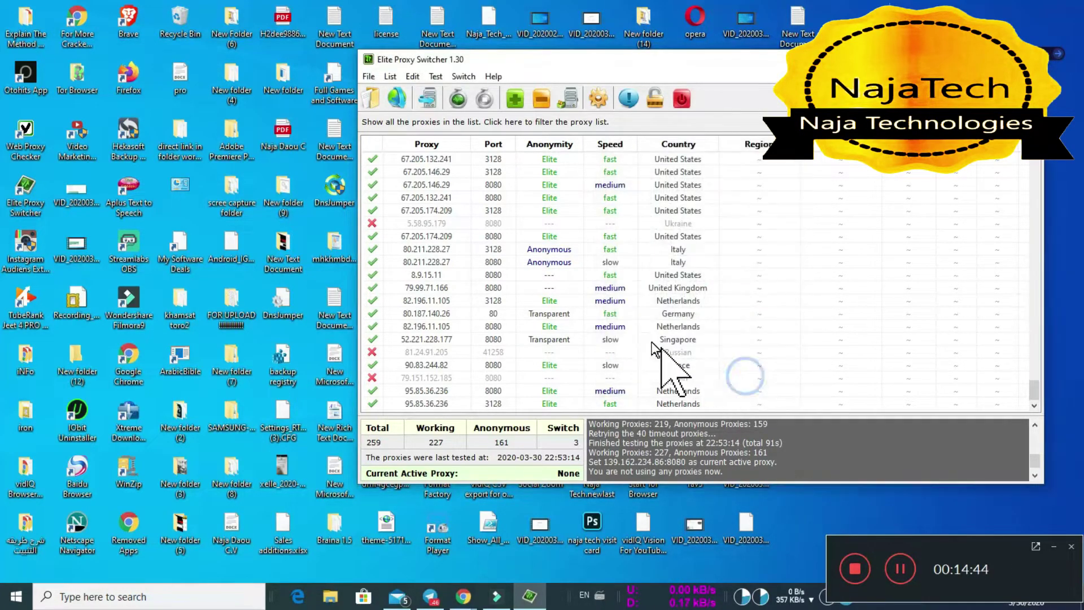
Copy the currently selected proxy to the clipboard, and minimize and restore the proxy list window.
scroll(687, 286, "up", 20)
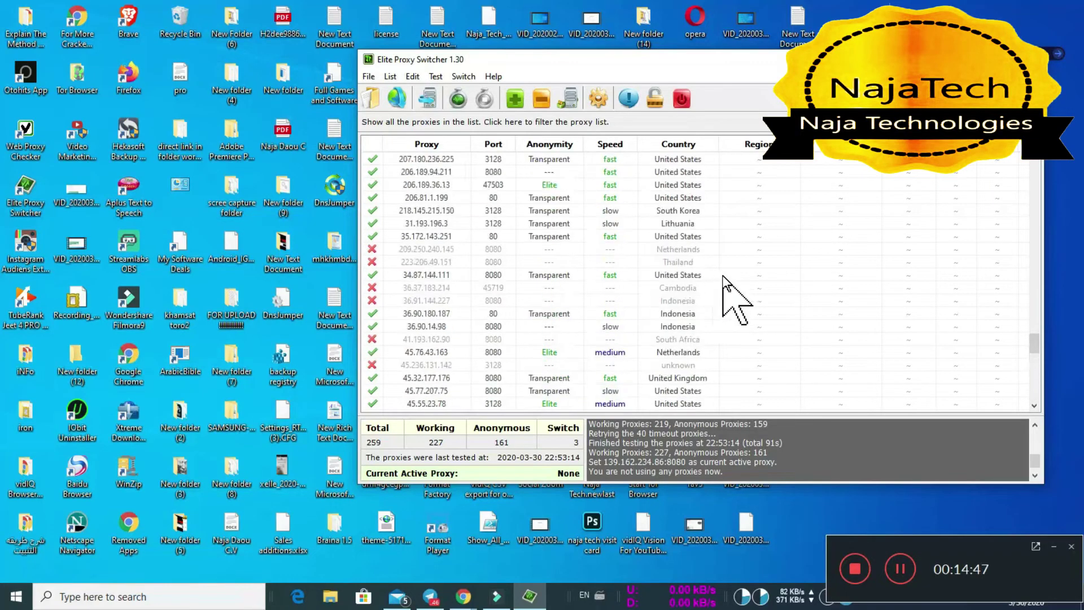
scroll(742, 275, "up", 15)
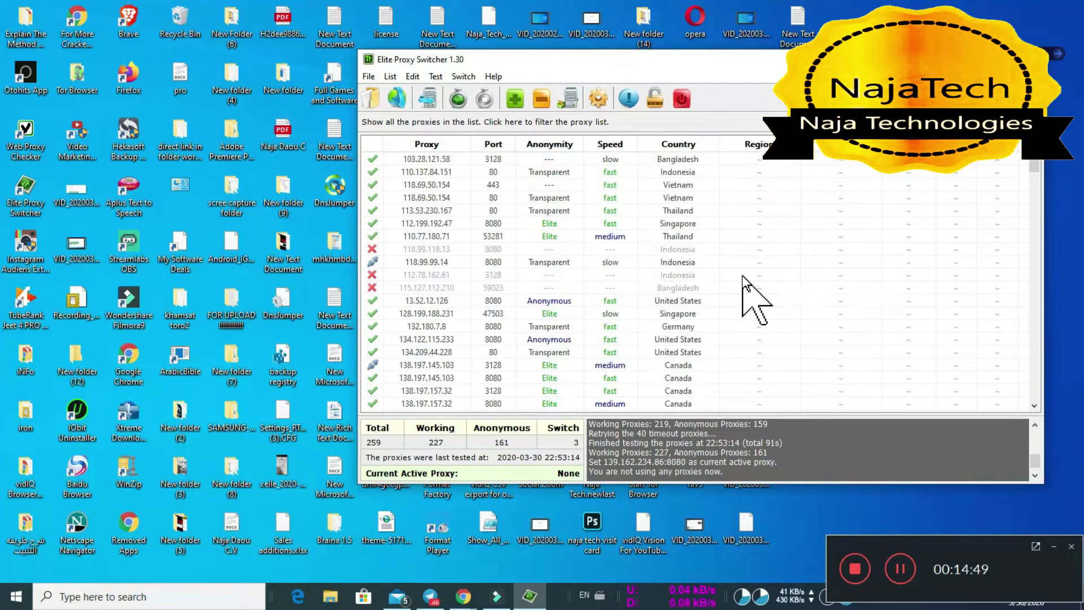
left_click(433, 78)
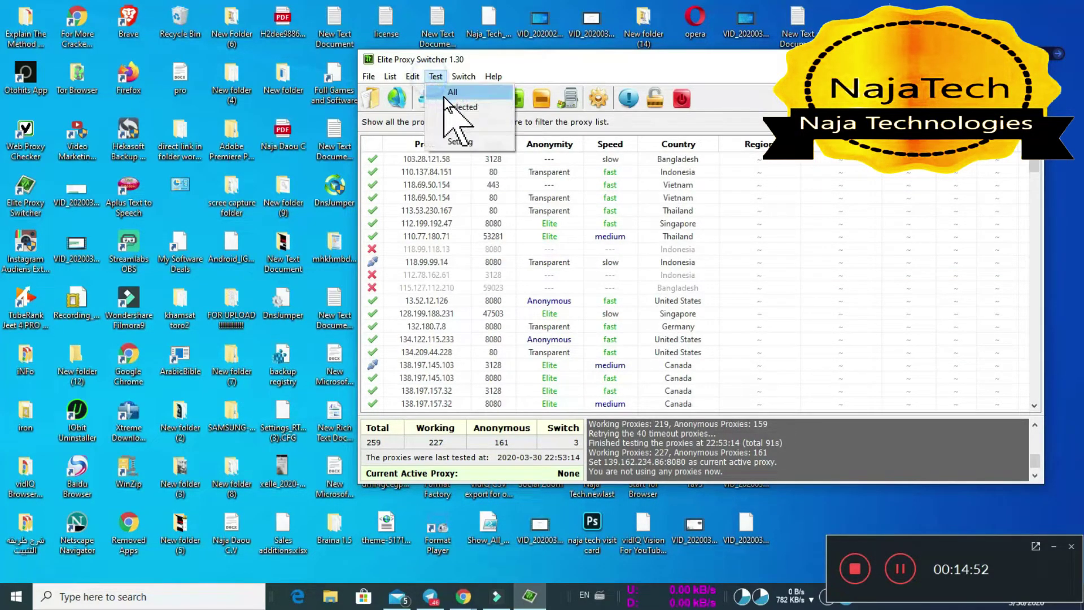
mouse_move(463, 76)
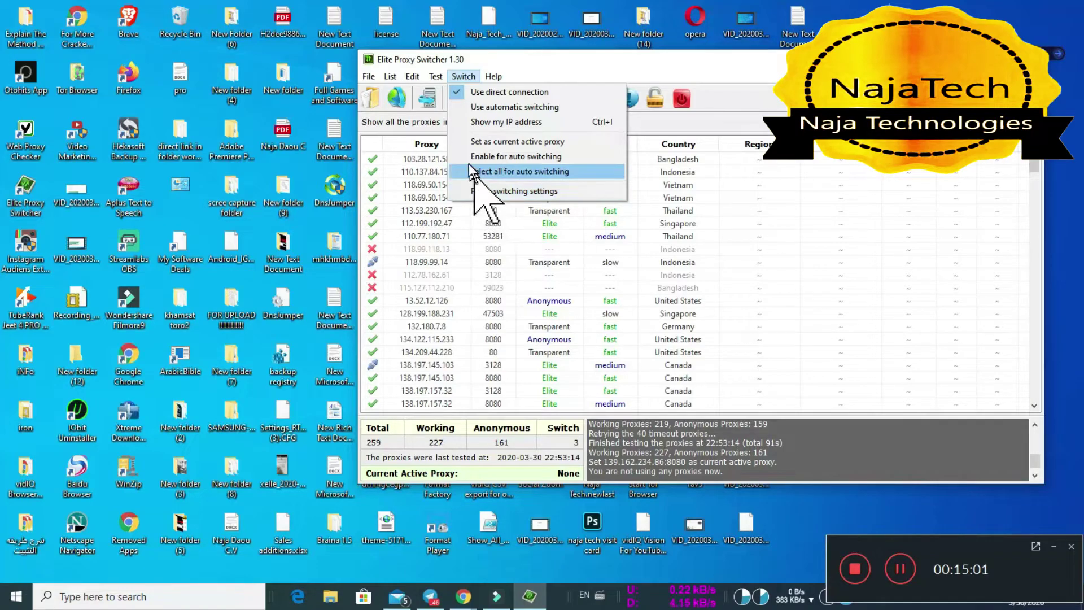
mouse_move(408, 75)
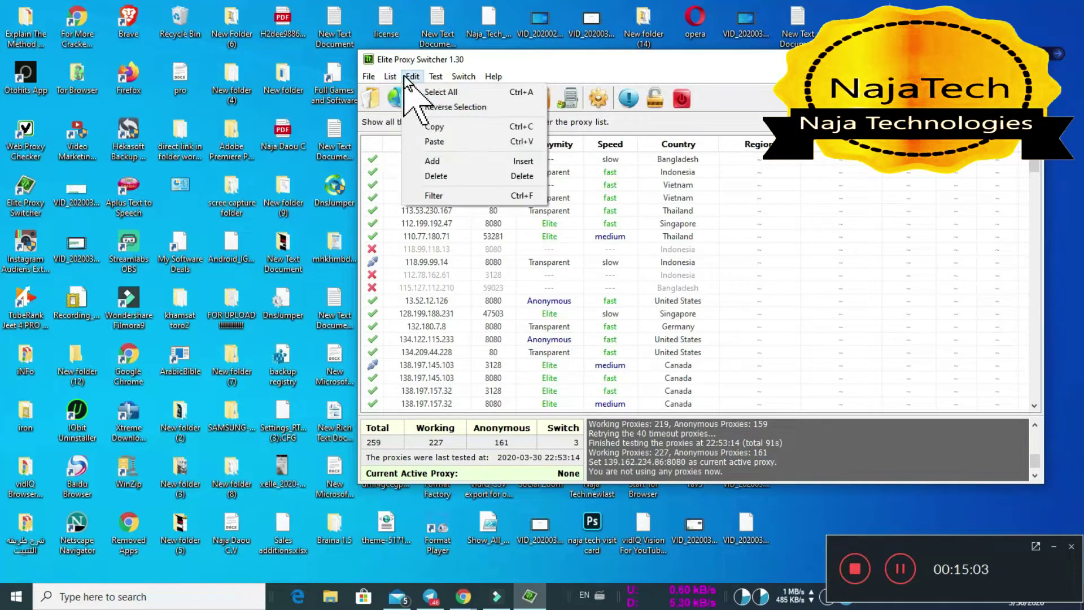
left_click(425, 127)
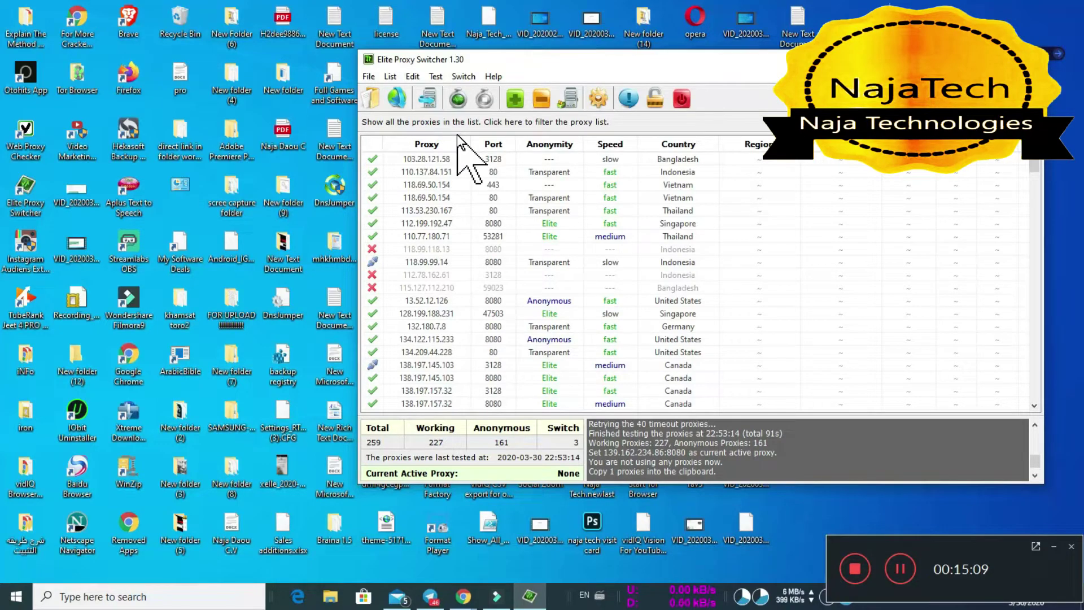
left_click(978, 59)
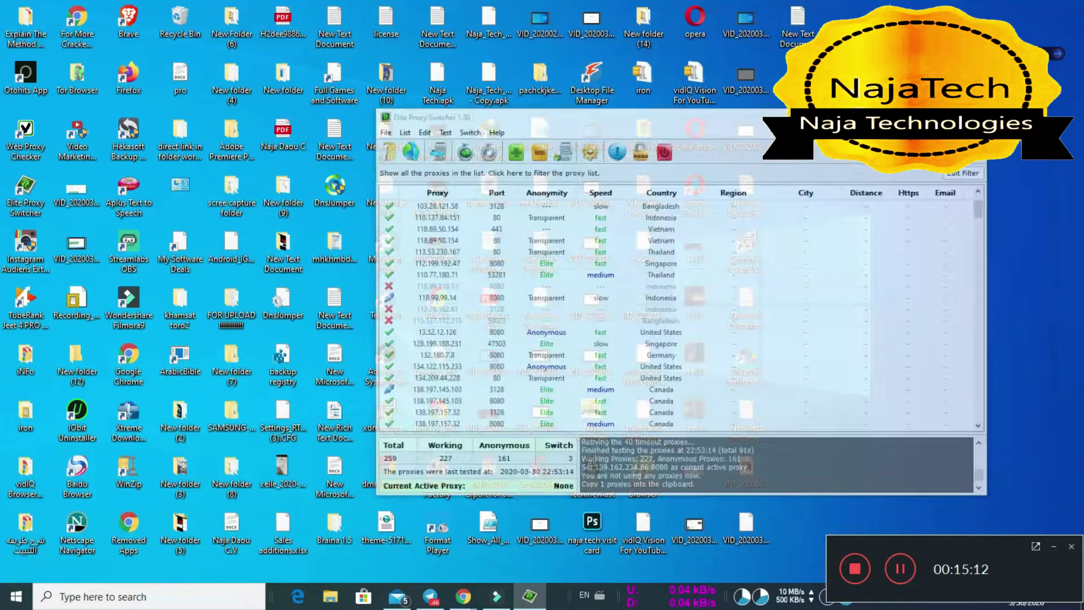
left_click(529, 594)
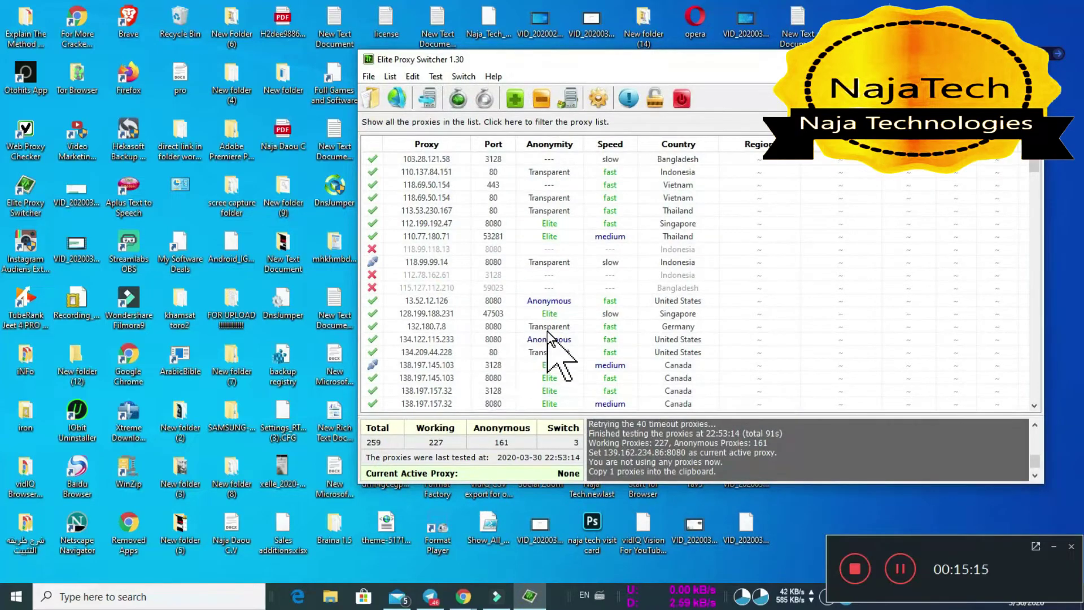
Select both fast Elite entries of proxy 102.129.249.120, ports 8080 and 3128, at the start of the list.
scroll(564, 310, "up", 2)
left_click(535, 160)
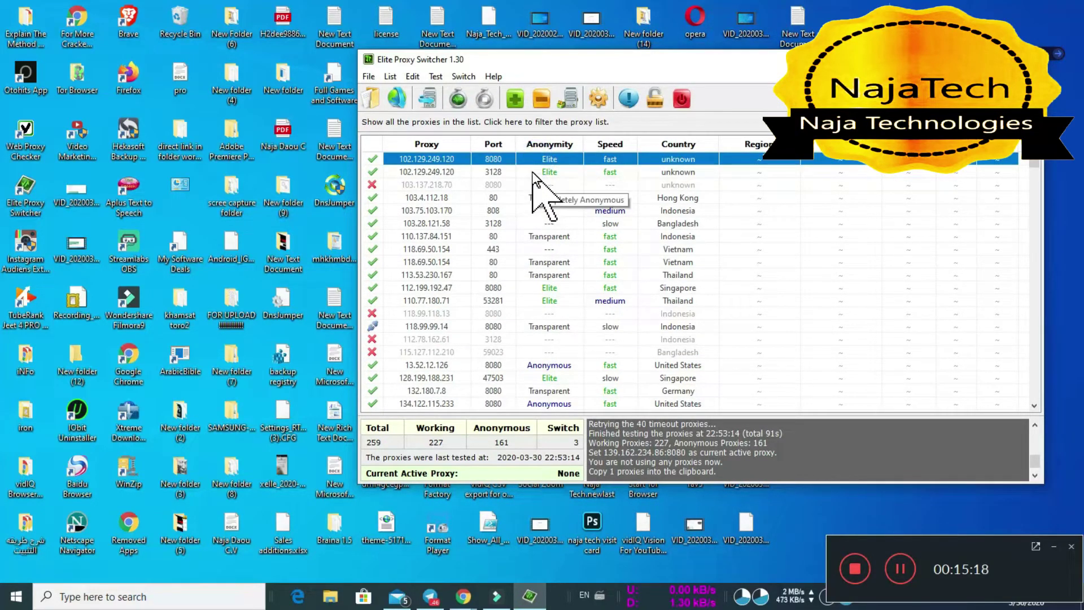
left_click(531, 171)
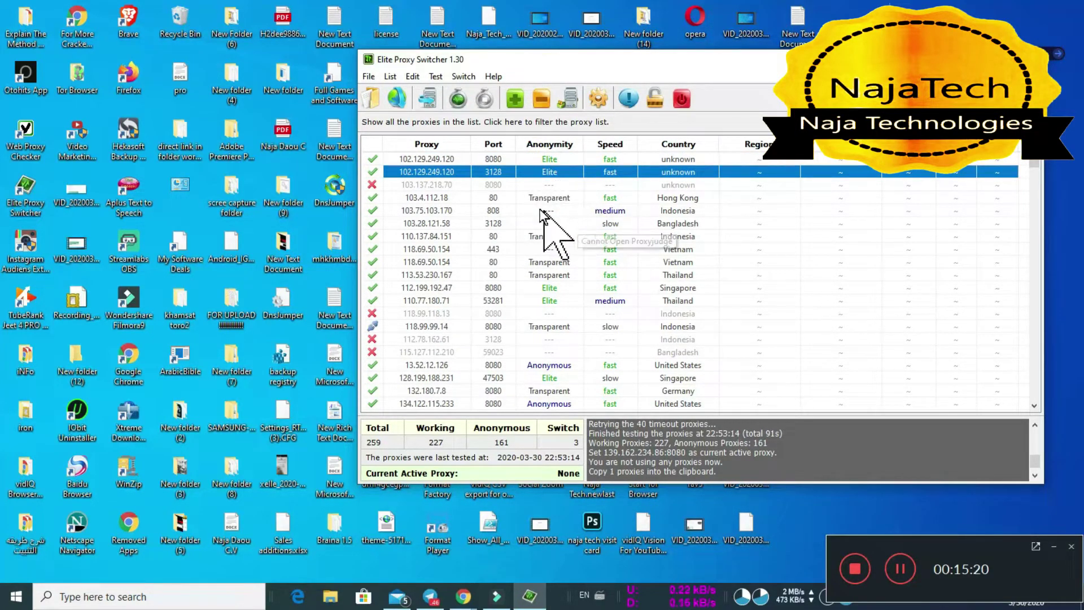
left_click(527, 159, "shift")
Add both German Elite entries of proxy 176.9.119.170, ports 3128 and 8080, to the selection.
scroll(591, 252, "down", 5)
scroll(576, 299, "down", 12)
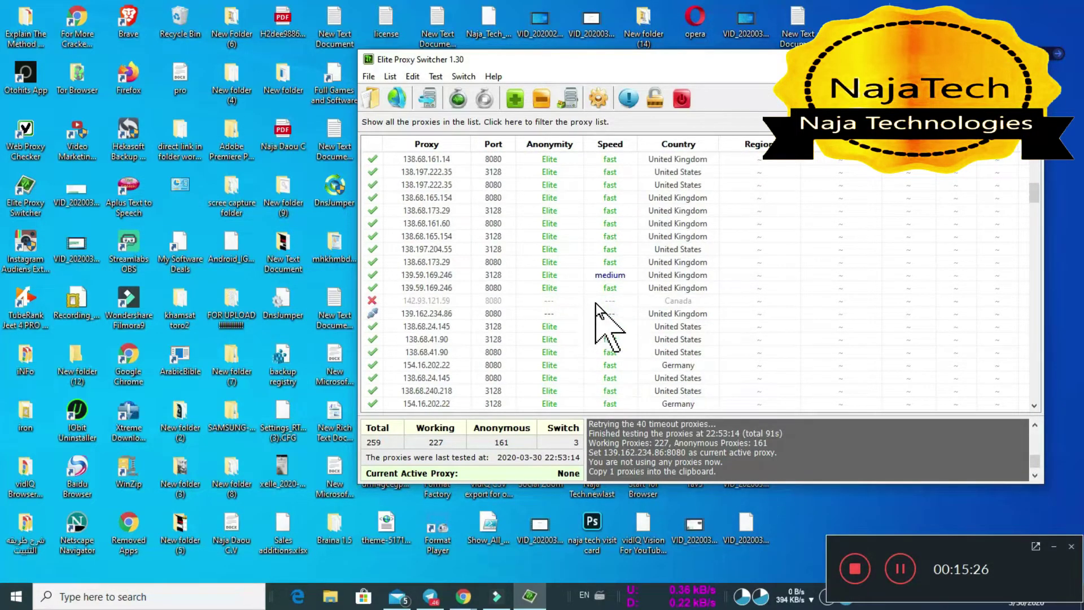
scroll(570, 314, "down", 12)
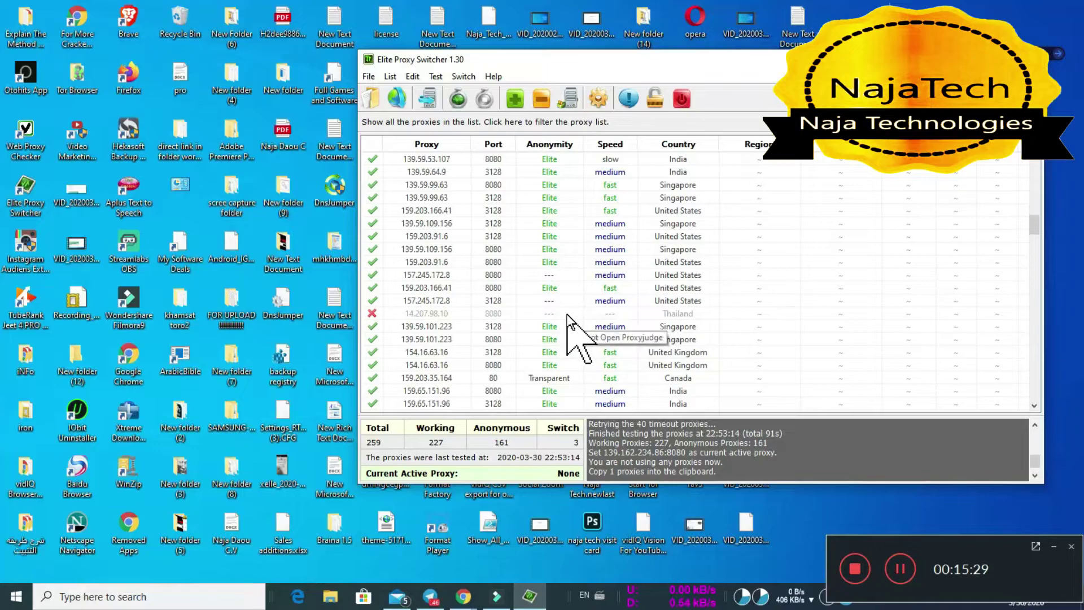
scroll(605, 331, "down", 15)
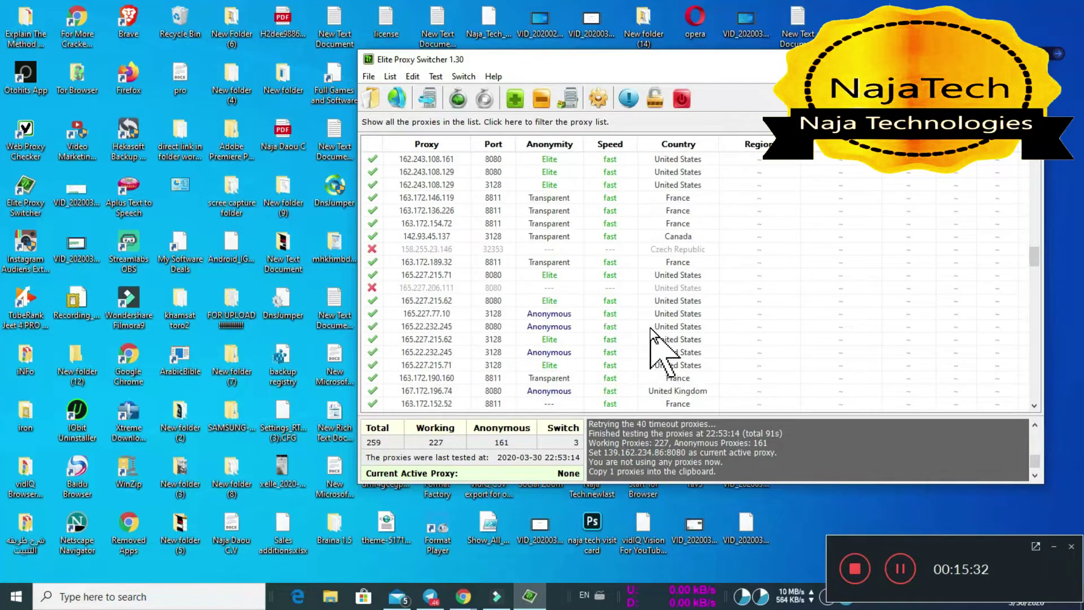
left_click(554, 326)
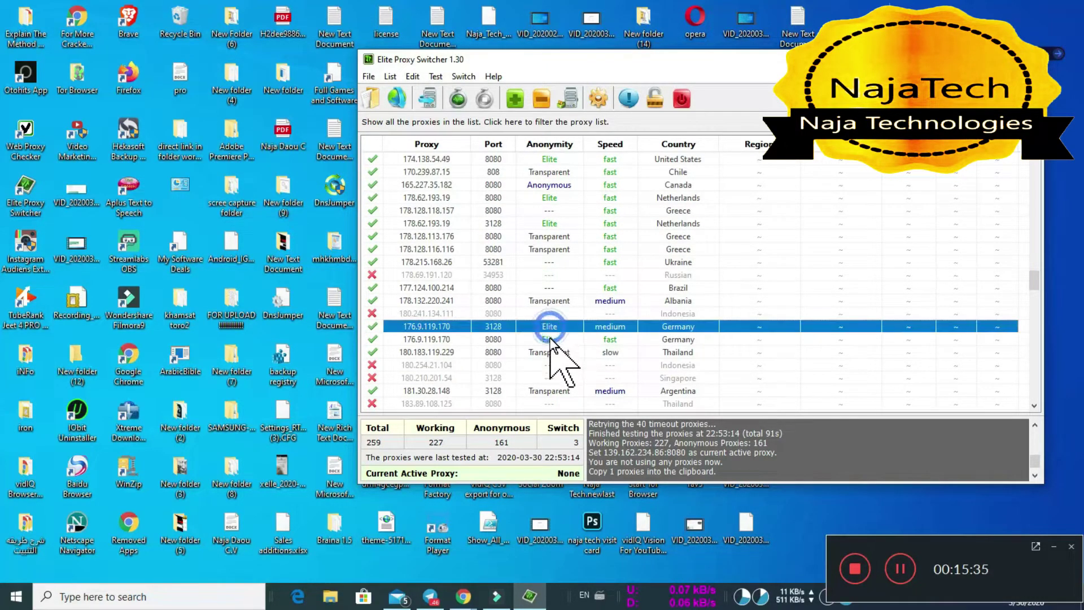
left_click(555, 339, "shift")
Add the Elite proxies 178.62.193.19 and 174.138.54.49, each on ports 8080 and 3128, to the selection.
scroll(592, 342, "up", 2)
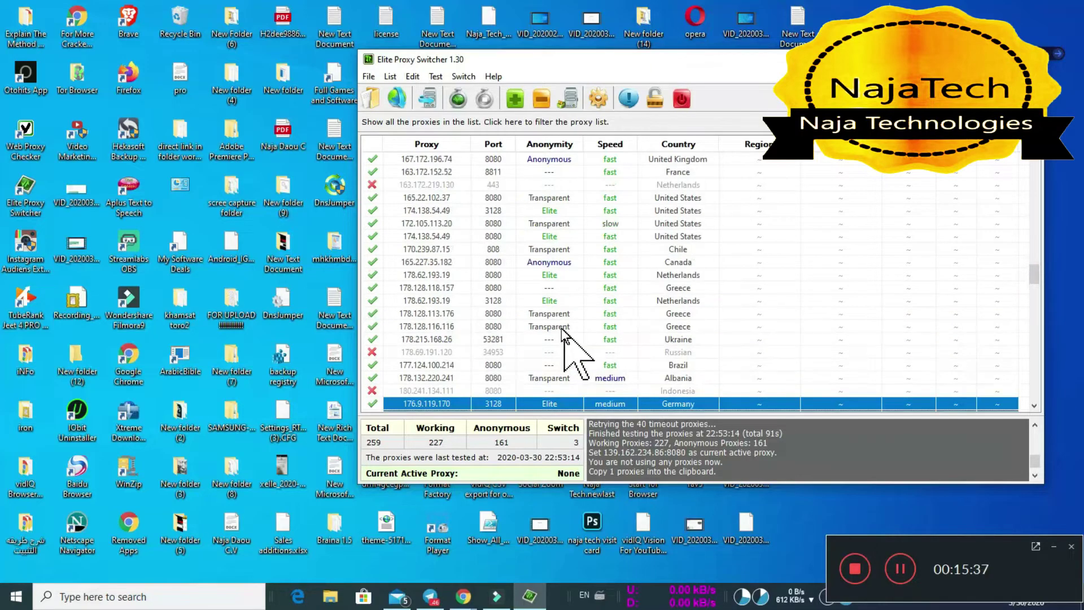
left_click(546, 274, "ctrl")
left_click(547, 300, "ctrl")
left_click(549, 236, "ctrl")
left_click(550, 210, "ctrl")
Add the eight fast Elite Netherlands proxies in the 188.166.83 range and 188.226.141.61:3128 to the selection.
scroll(621, 291, "down", 6)
left_click(549, 275, "ctrl")
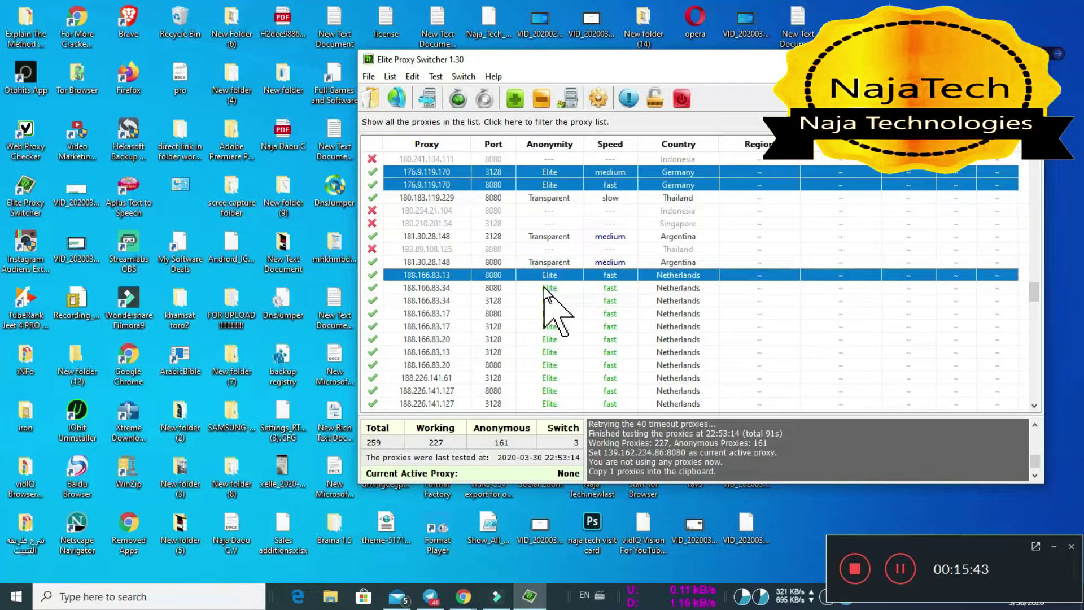
left_click(548, 287, "ctrl")
left_click(545, 300, "ctrl")
left_click(544, 315, "ctrl")
left_click(544, 327, "ctrl")
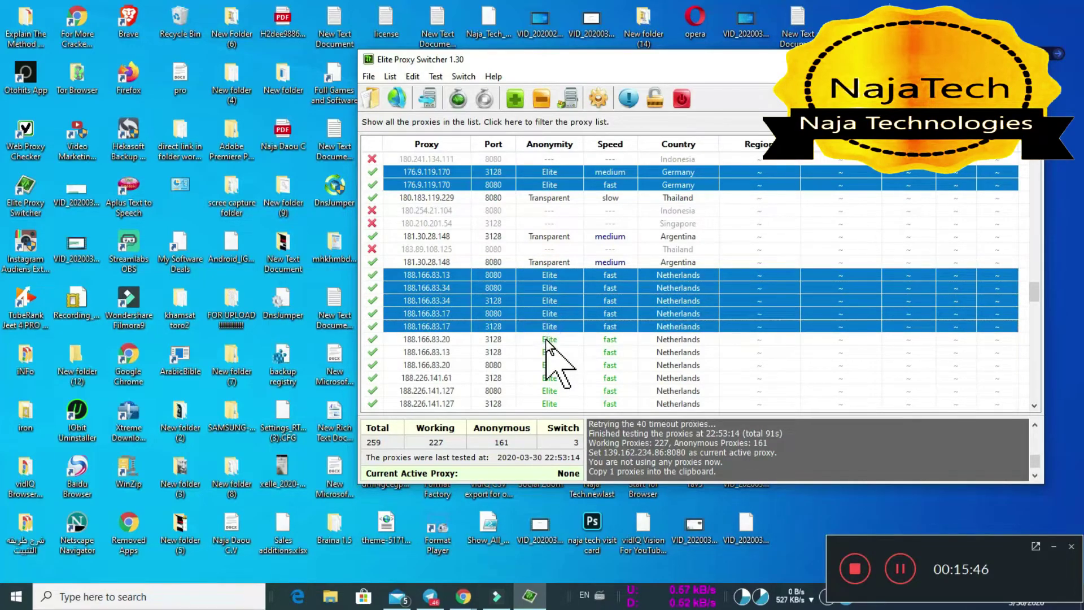
left_click(543, 339, "ctrl")
left_click(541, 352, "ctrl")
left_click(543, 365, "ctrl")
left_click(544, 377, "ctrl")
Add 188.226.141.127 and 188.226.141.211 on both ports, plus 188.226.141.61:8080, to the selection.
scroll(553, 373, "down", 2)
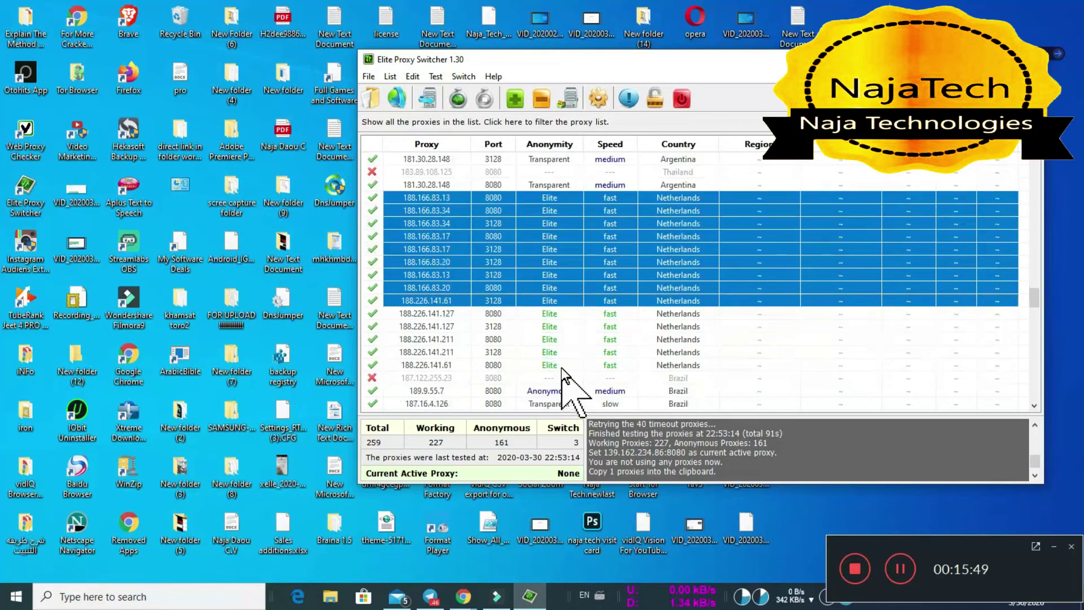
left_click(543, 314, "ctrl")
left_click(543, 326, "ctrl")
left_click(545, 339, "ctrl")
left_click(546, 352, "ctrl")
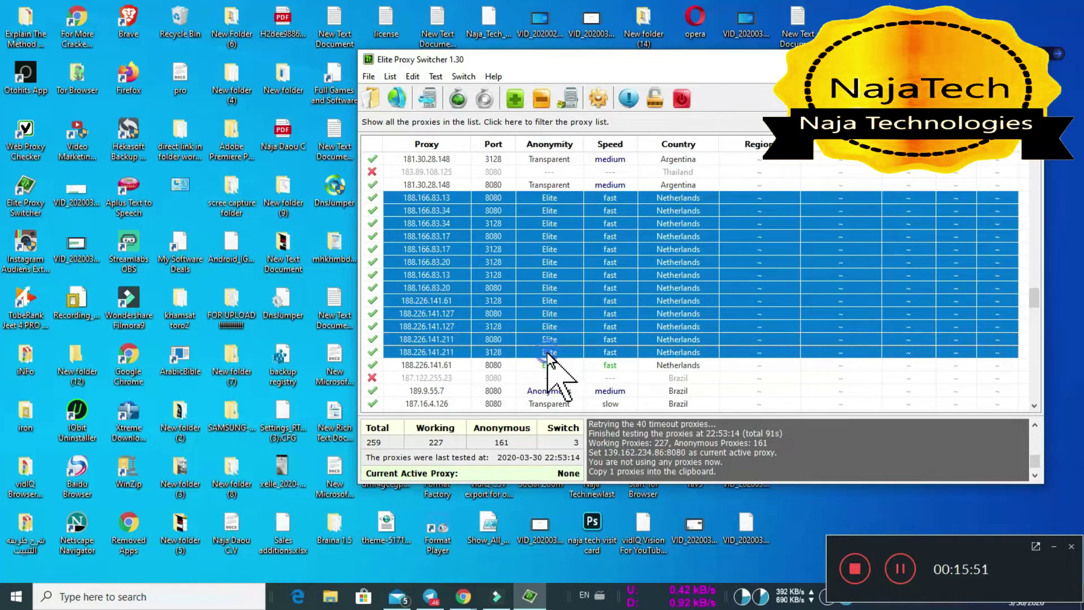
left_click(546, 365, "ctrl")
Copy all the selected Elite proxies to the clipboard.
left_click(368, 77)
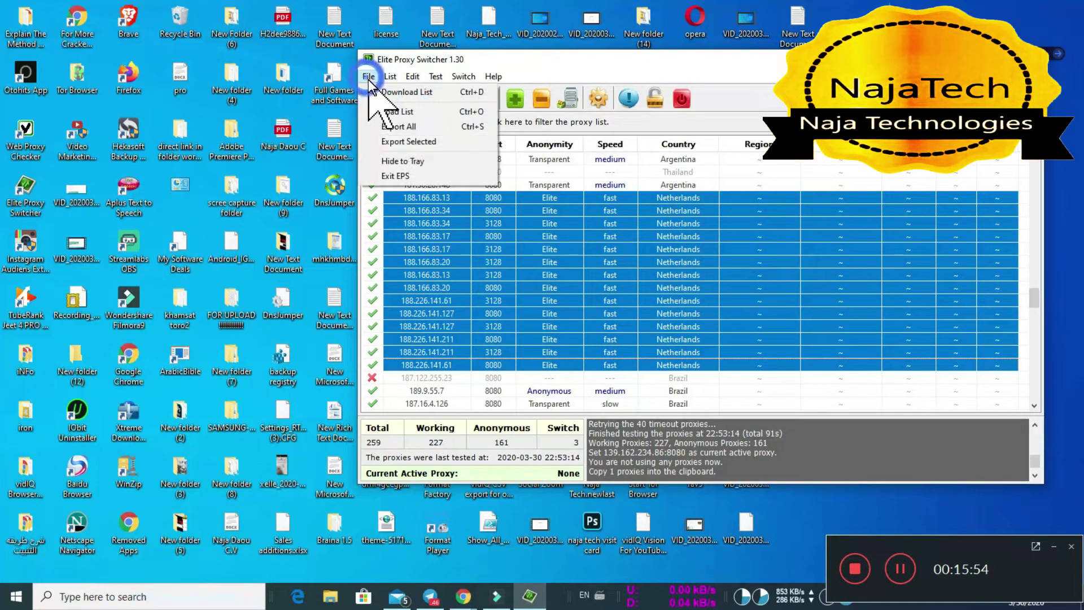
mouse_move(387, 75)
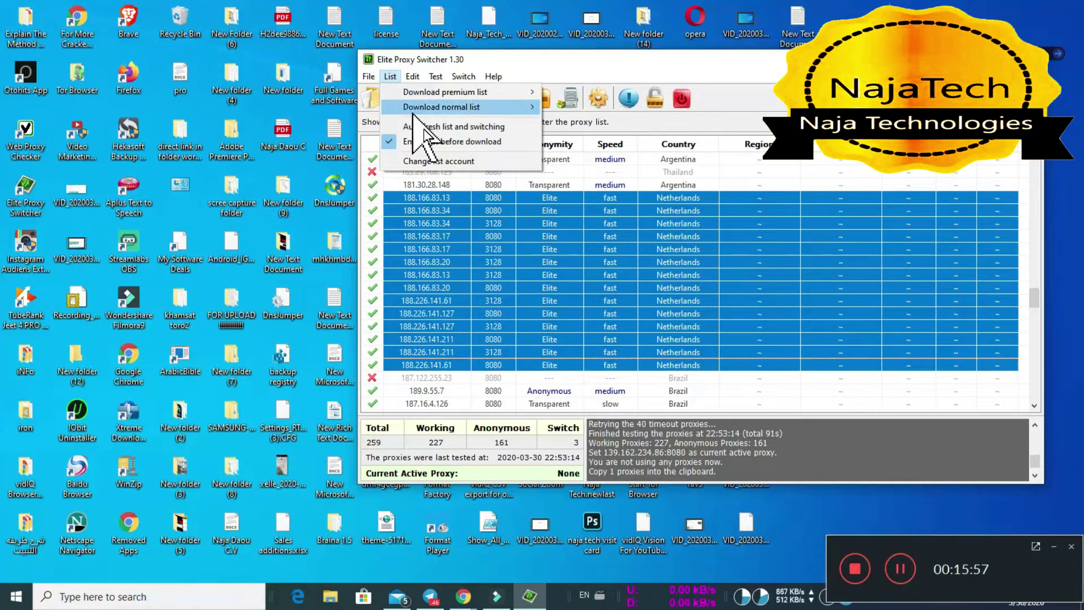
left_click(639, 75)
right_click(541, 264)
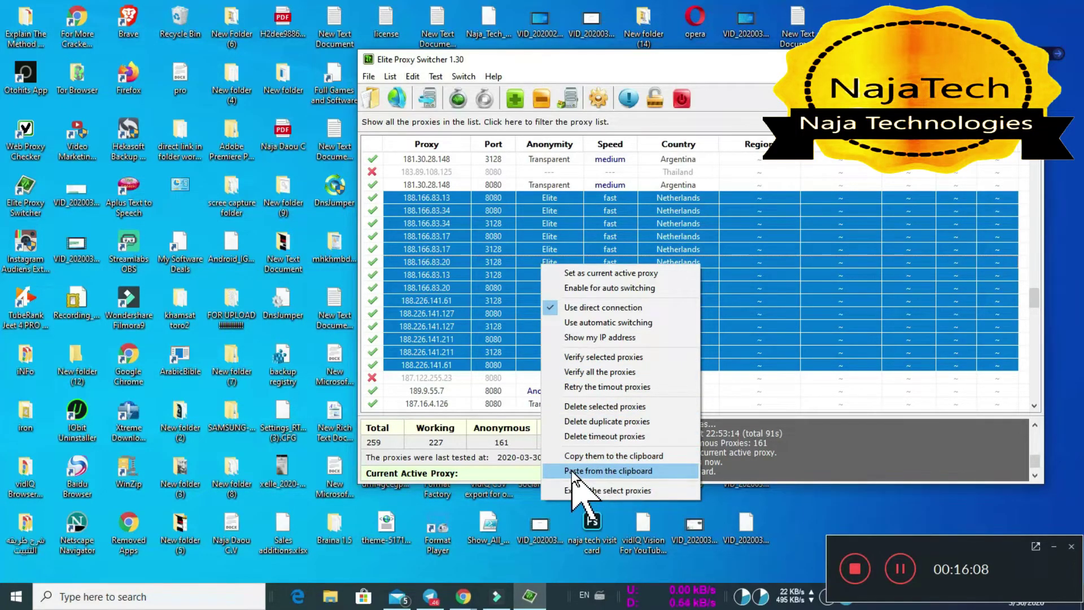
left_click(617, 454)
Create a new text document on the desktop, open it in Notepad and paste the copied proxies into it.
left_click(978, 59)
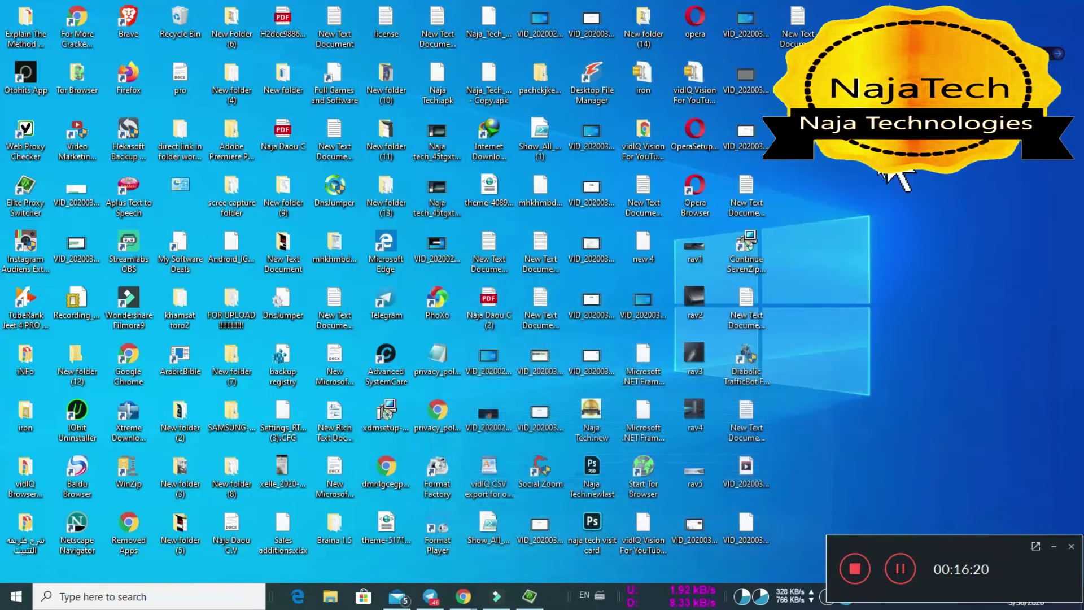
right_click(828, 175)
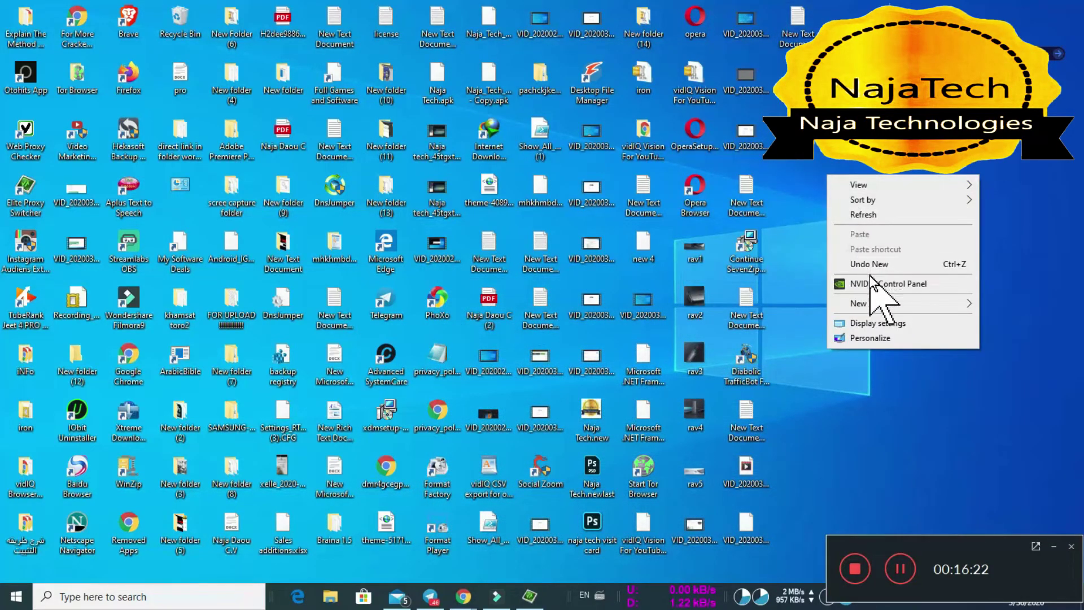
mouse_move(875, 303)
left_click(734, 354)
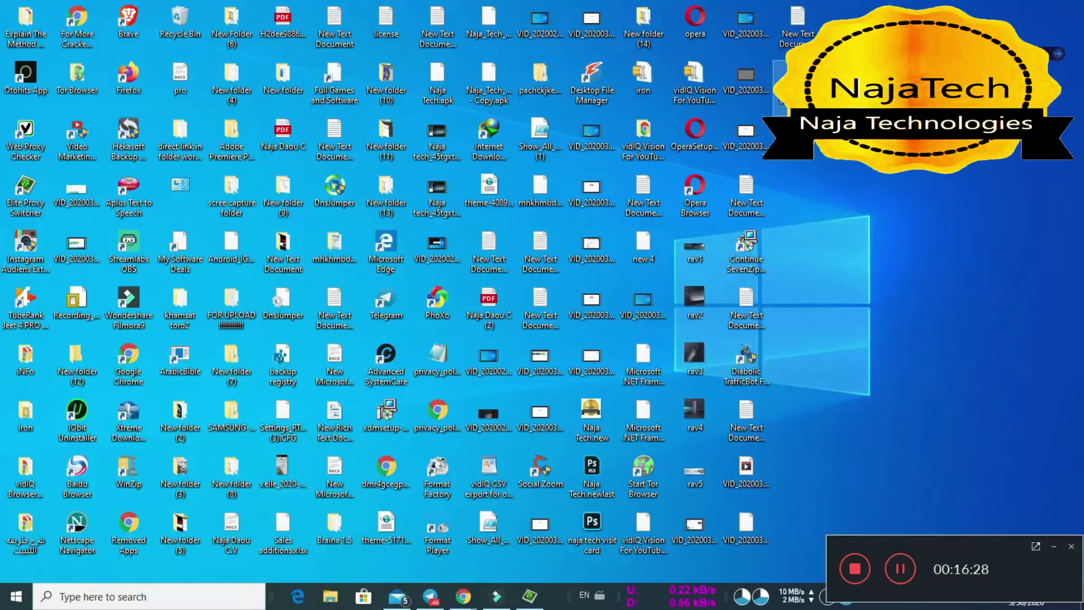
key("Return")
right_click(319, 212)
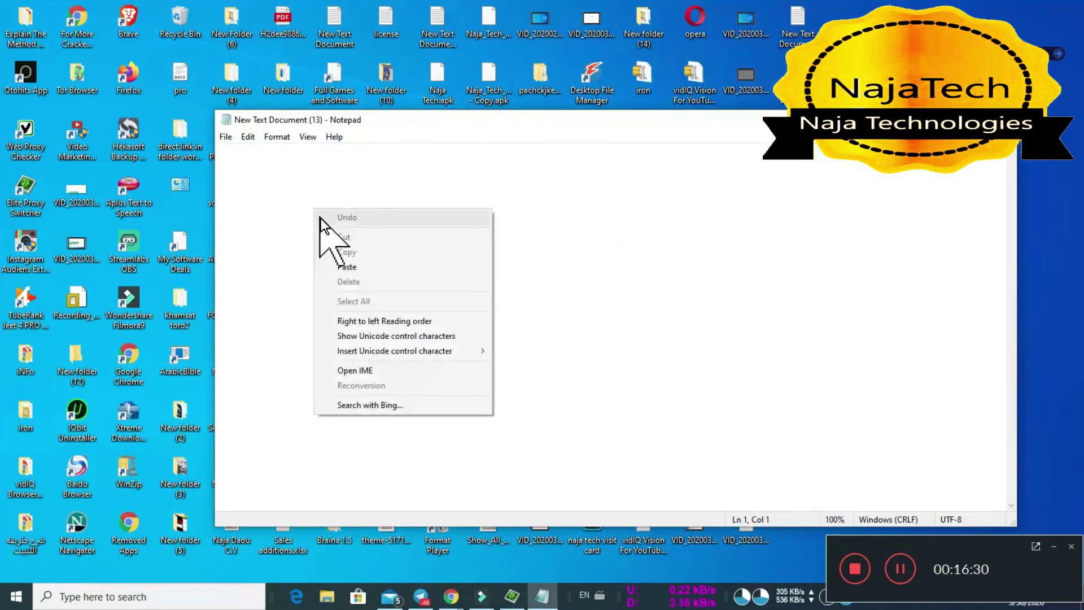
left_click(354, 267)
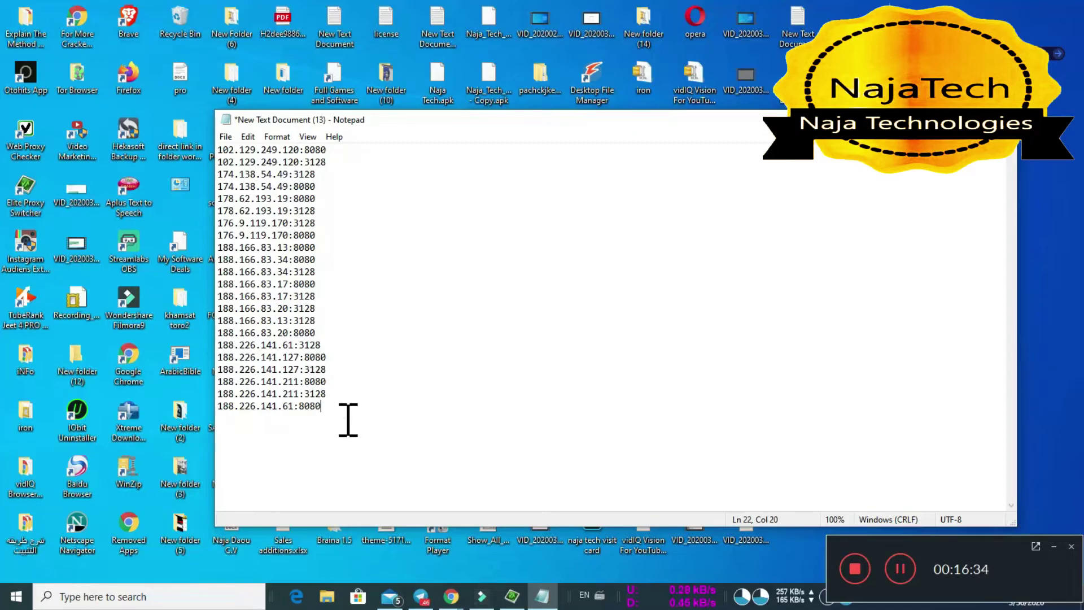